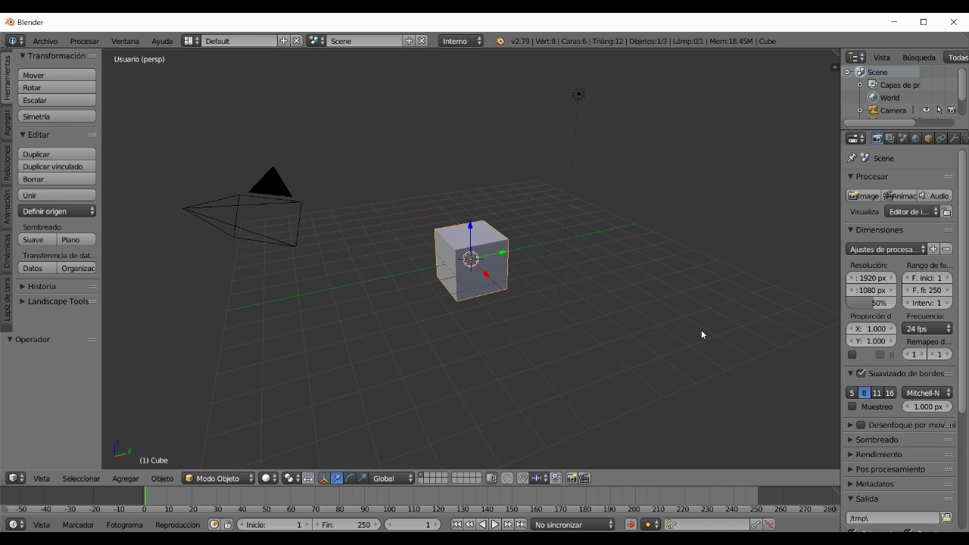
Move the cube freely by about X 0.41, Y 3.83, Z 2.35, and shift it about 4.2 units along the global X axis.
key("g")
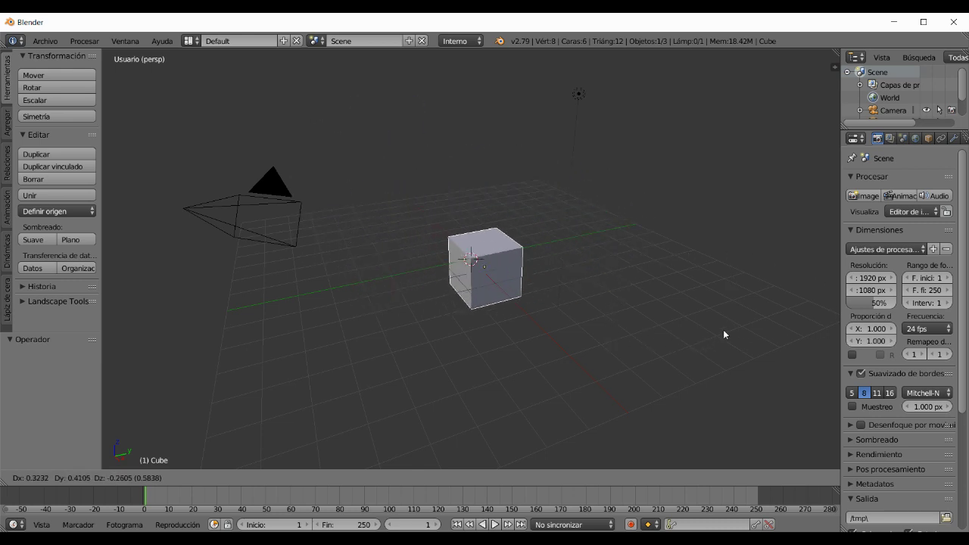
left_click(800, 258)
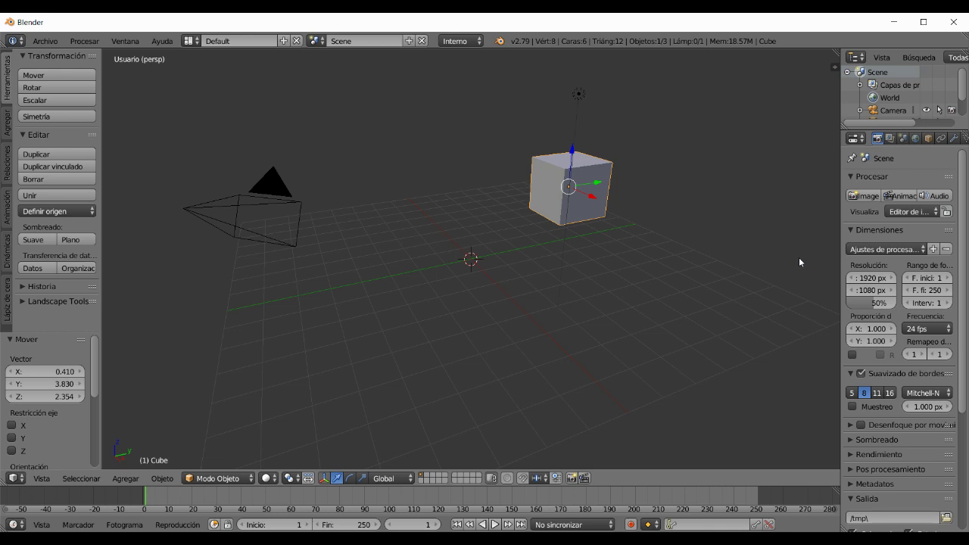
key("g")
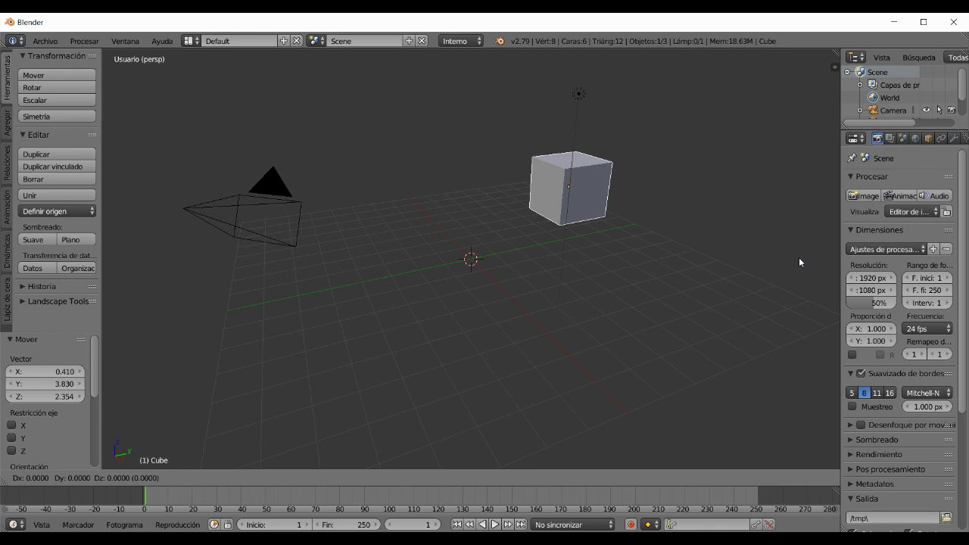
key("x")
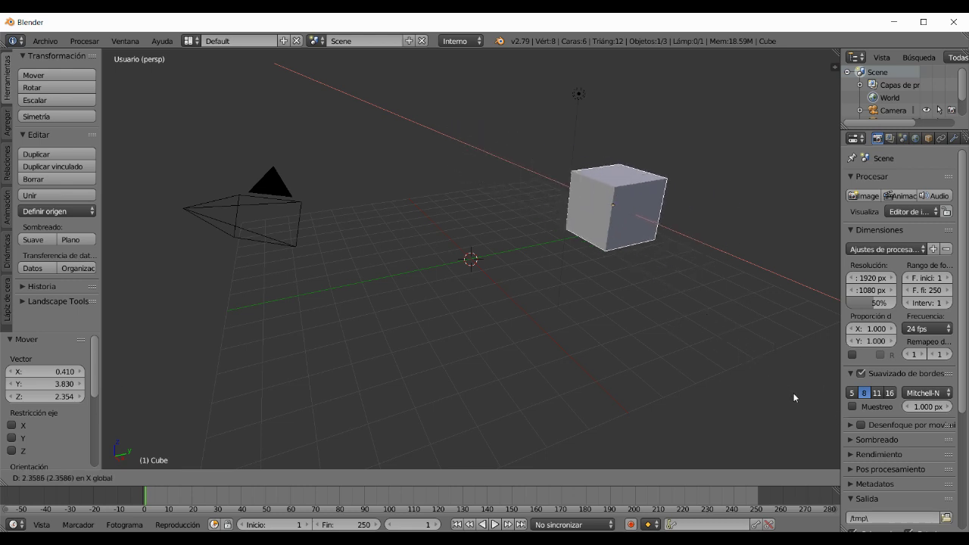
left_click(821, 427)
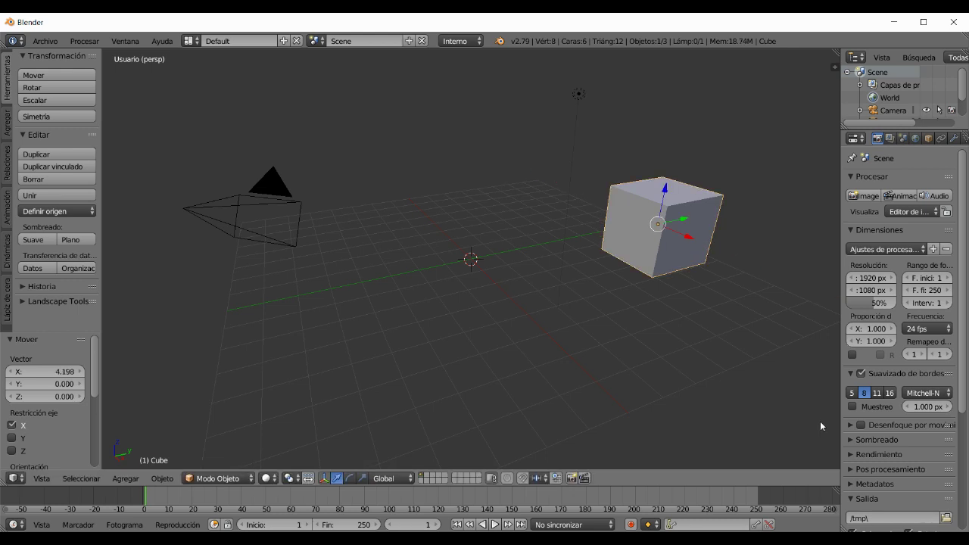
Move the cube 2 units along the global Y axis and -1 unit along the global Z axis.
key("g")
key("y")
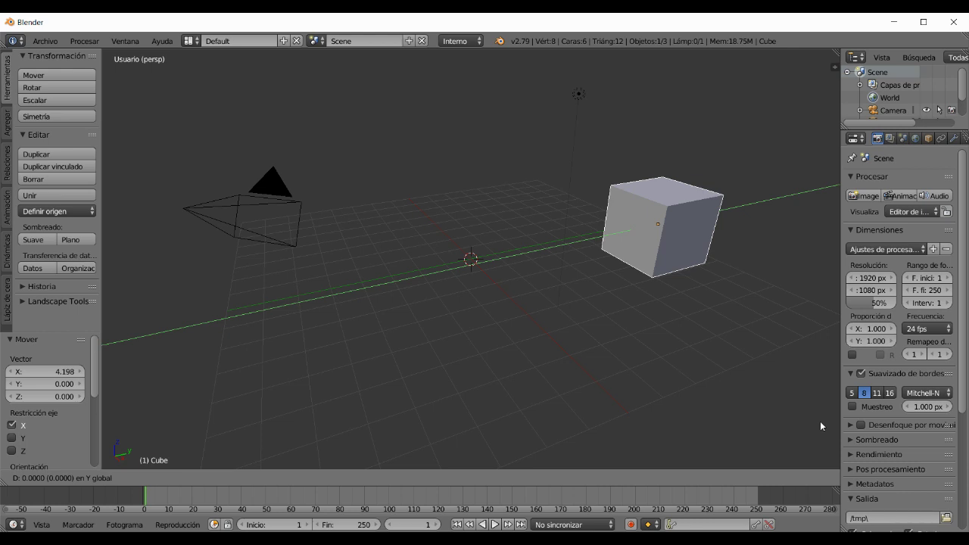
type("2")
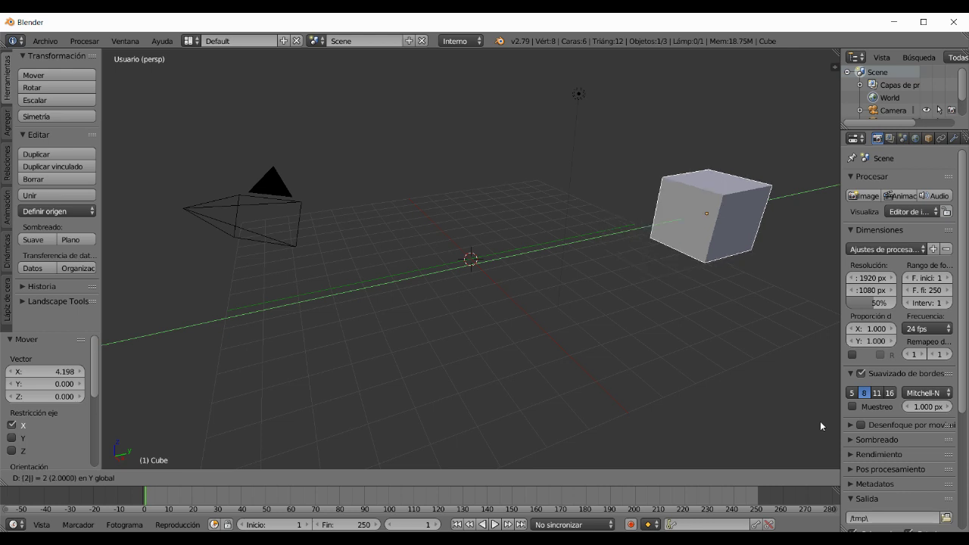
key("Return")
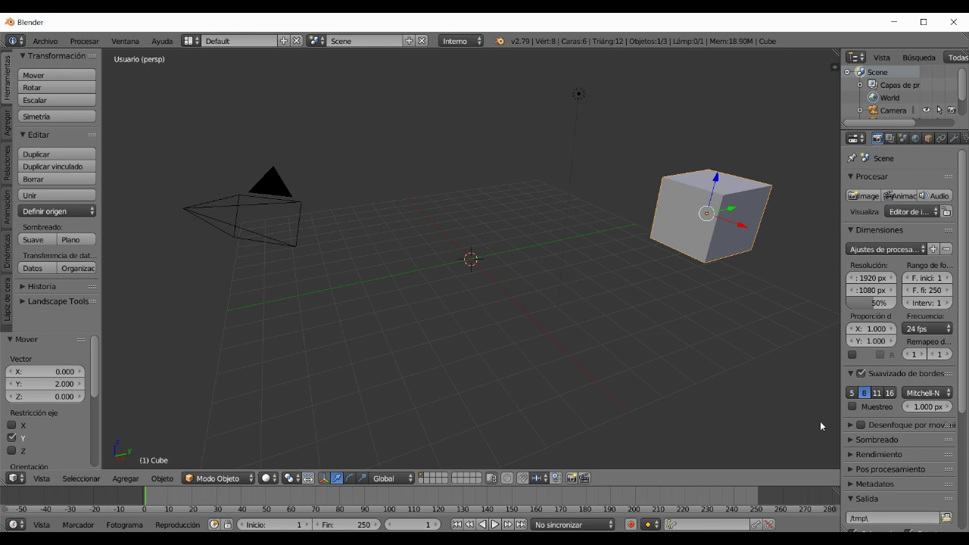
type("gz")
type("-1")
key("Return")
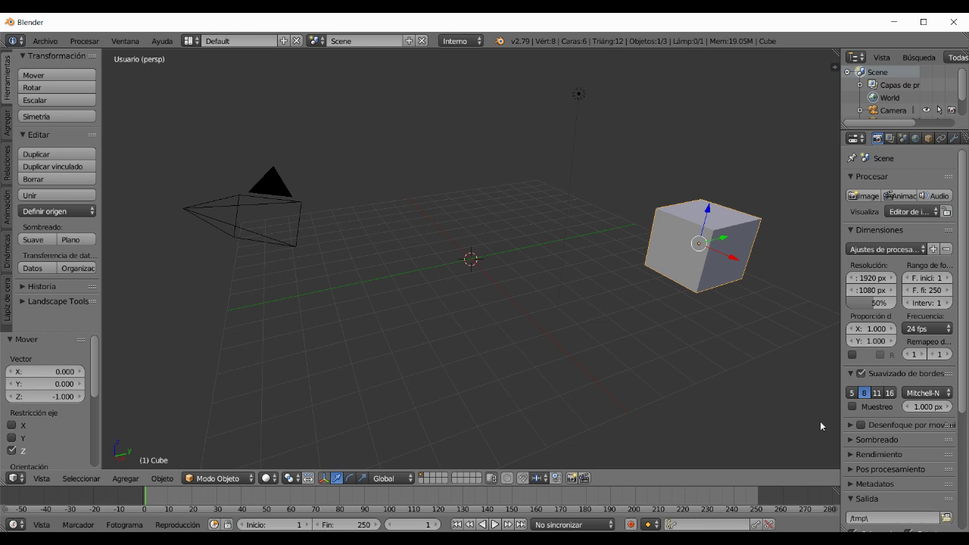
Show the cube's transform properties and set its position to X 4, Y 6 and Z 1.3.
key("n")
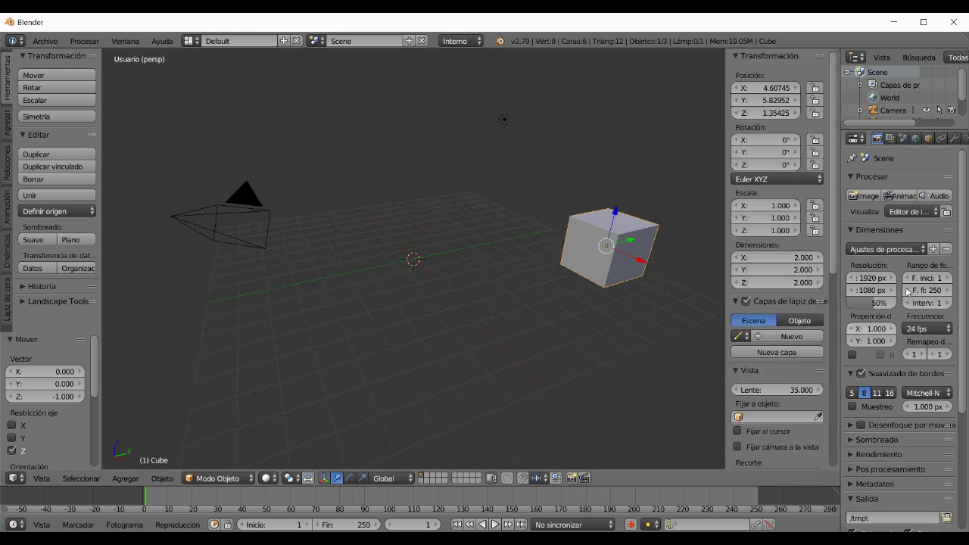
left_click(785, 89)
type("4")
key("Return")
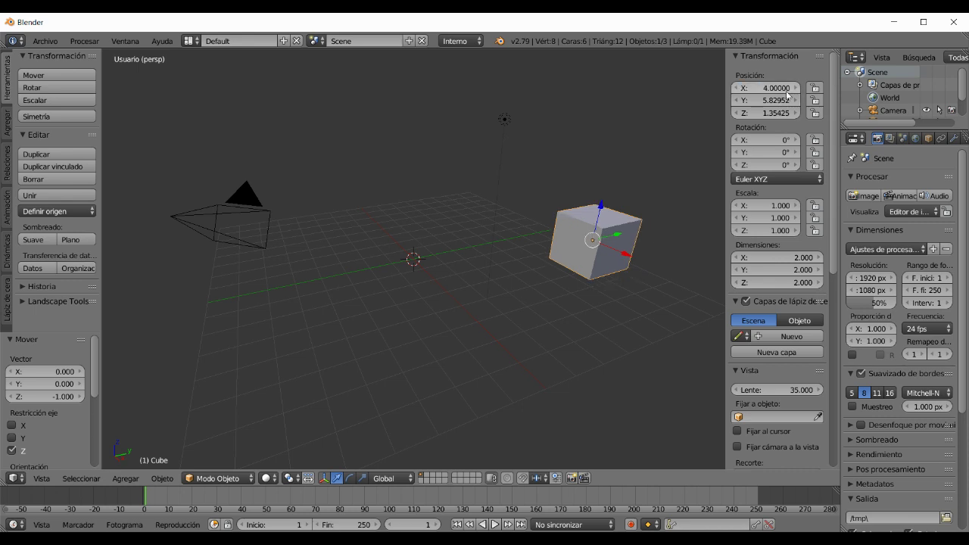
left_click(785, 99)
type("6")
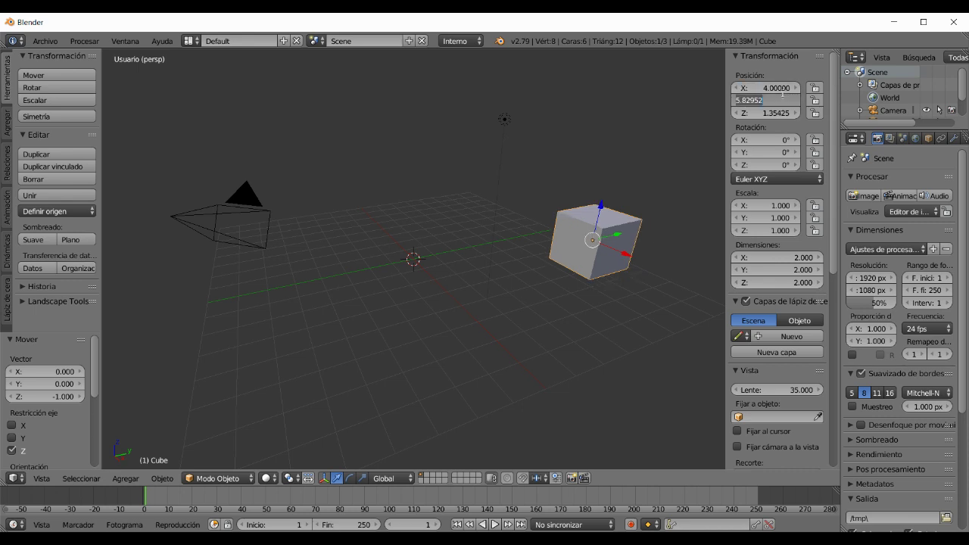
key("Return")
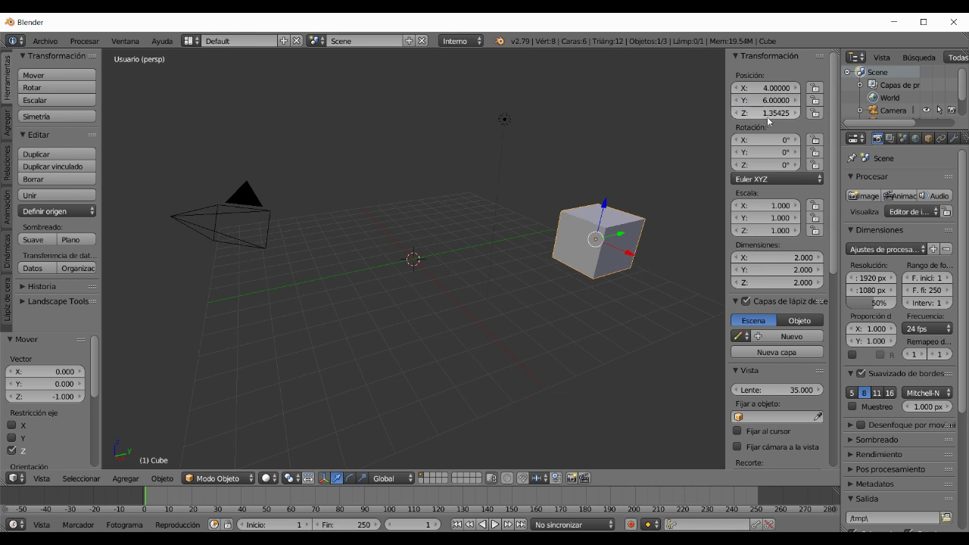
left_click(767, 113)
type("1.3")
key("Return")
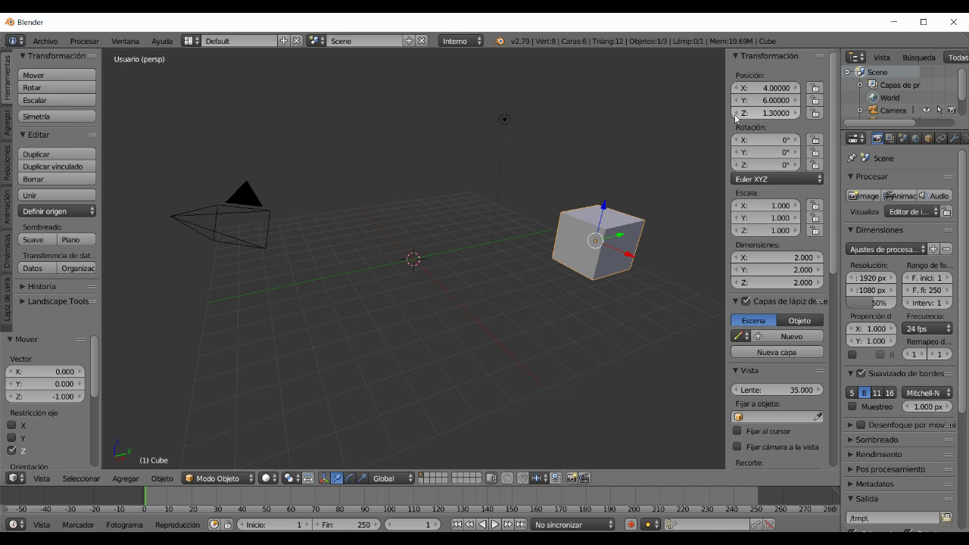
Lower the cube's Z position in small decrements to 1.21.
left_click(736, 117)
left_click(736, 117)
left_click(736, 116)
left_click(737, 117)
left_click(737, 116)
left_click(737, 117)
left_click(737, 117)
left_click(737, 117)
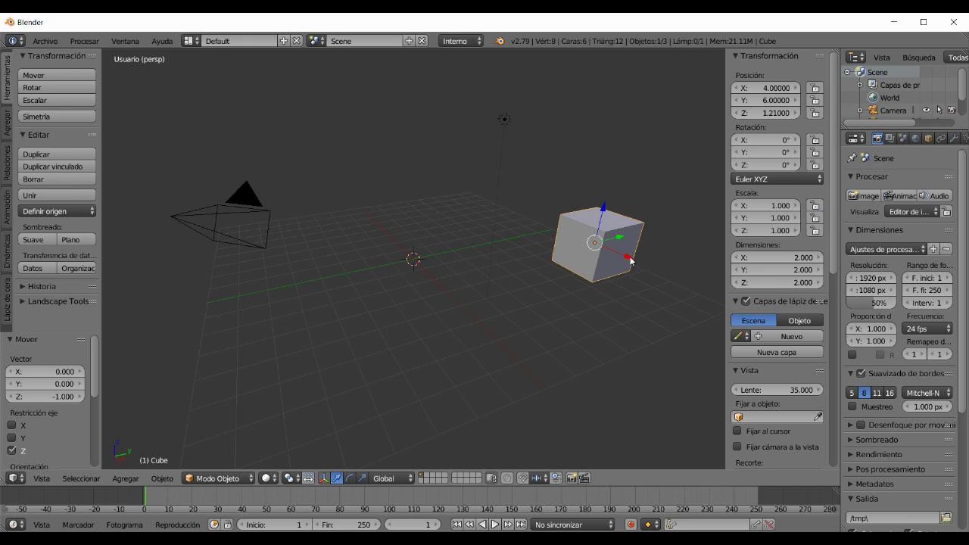
Move the cube with the axis manipulator to about X -1.41, Y 4.46, Z -0.55.
left_click_drag(631, 261, 530, 236)
left_click_drag(536, 203, 381, 239)
mouse_move(369, 197)
left_mouse_down()
mouse_move(354, 151)
mouse_move(360, 284)
mouse_move(365, 182)
left_mouse_up()
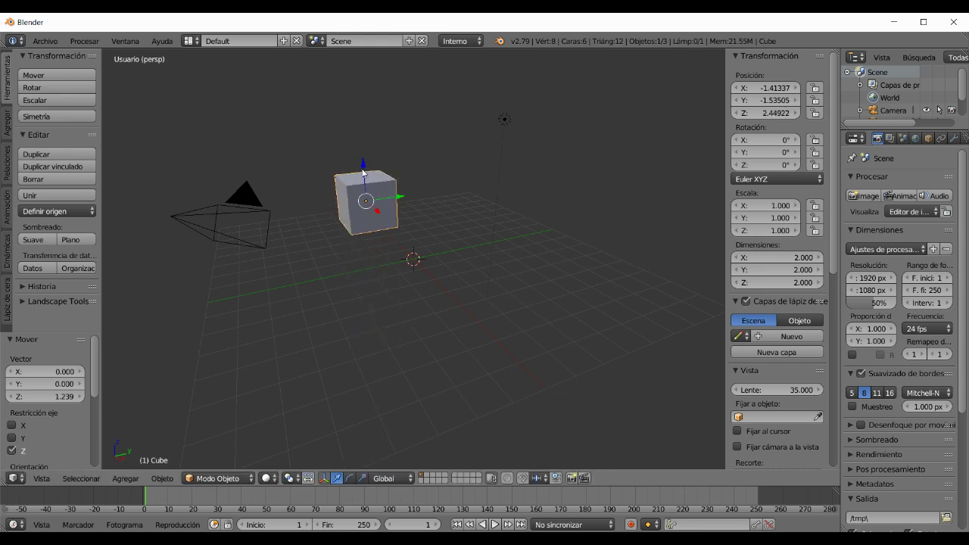
left_click_drag(364, 167, 513, 246)
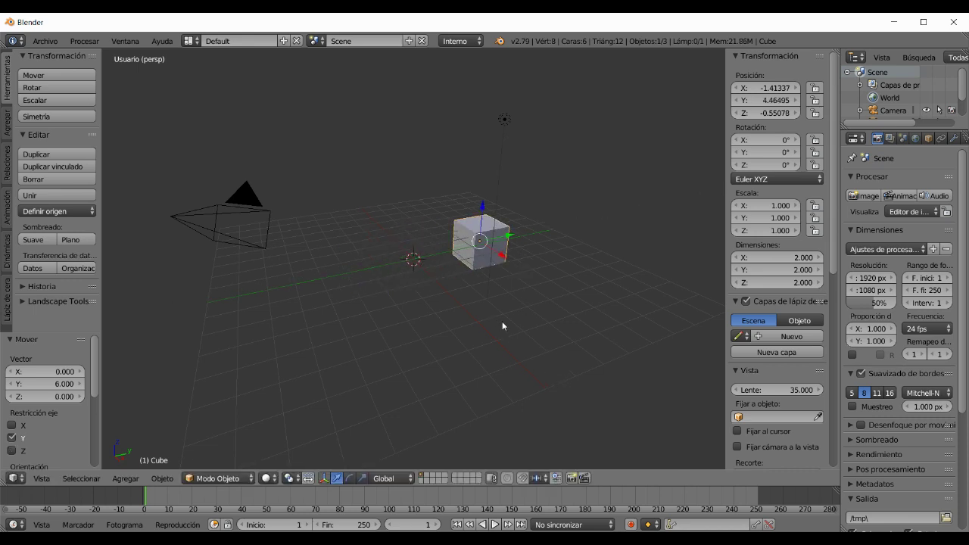
Try rotating the cube freely in the perspective view and again in the front view.
scroll(649, 301, "up", 2)
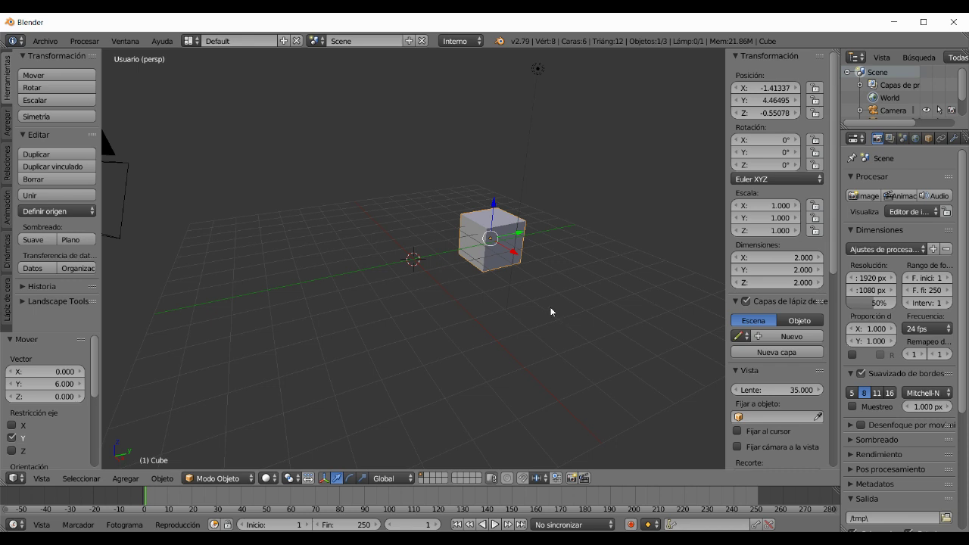
key("r")
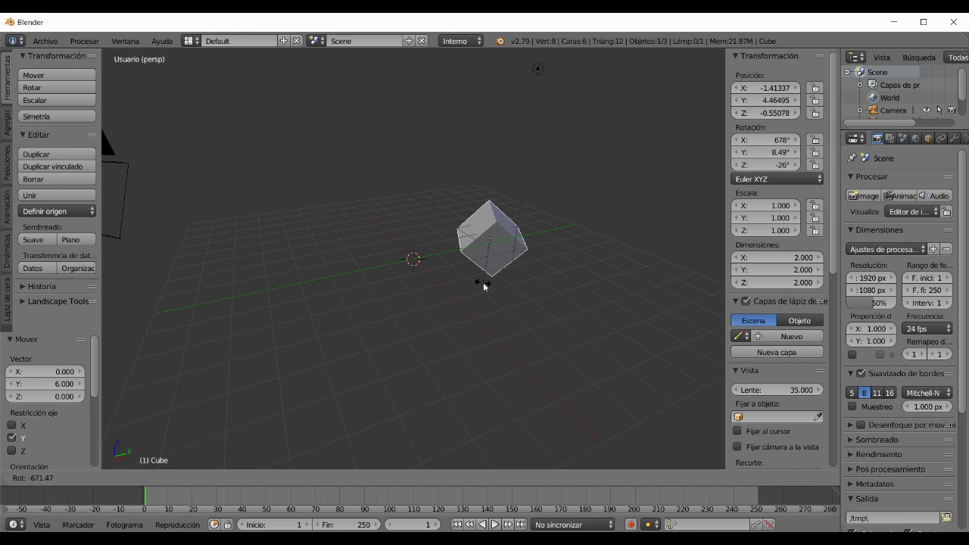
key("Escape")
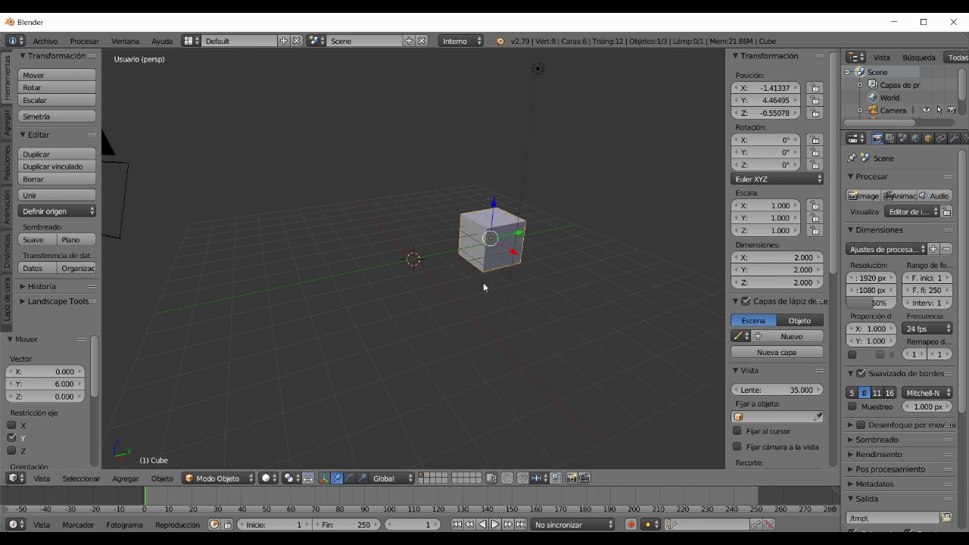
key("KP_1")
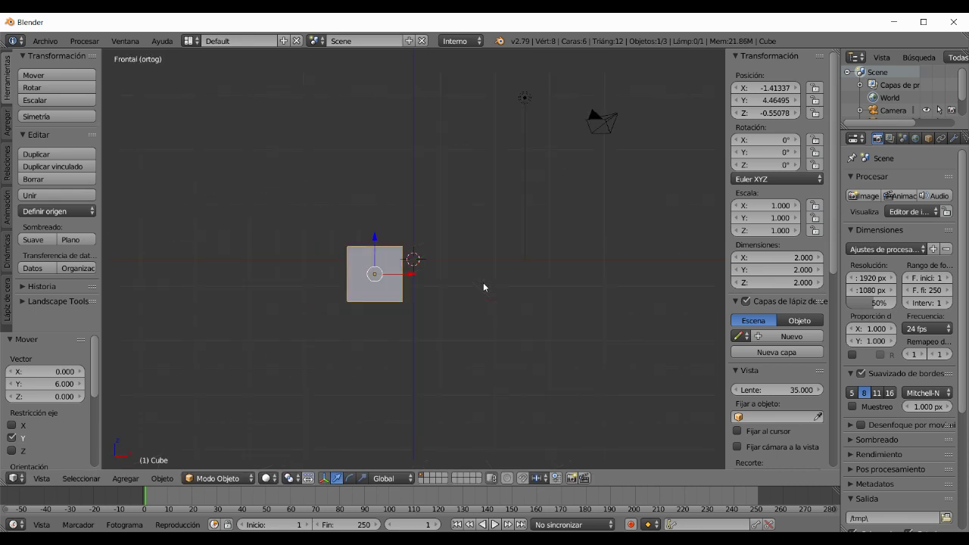
key("r")
key("Escape")
Try rotating the cube around the global X axis and around the global Y axis.
middle_click_drag(505, 300, 476, 336)
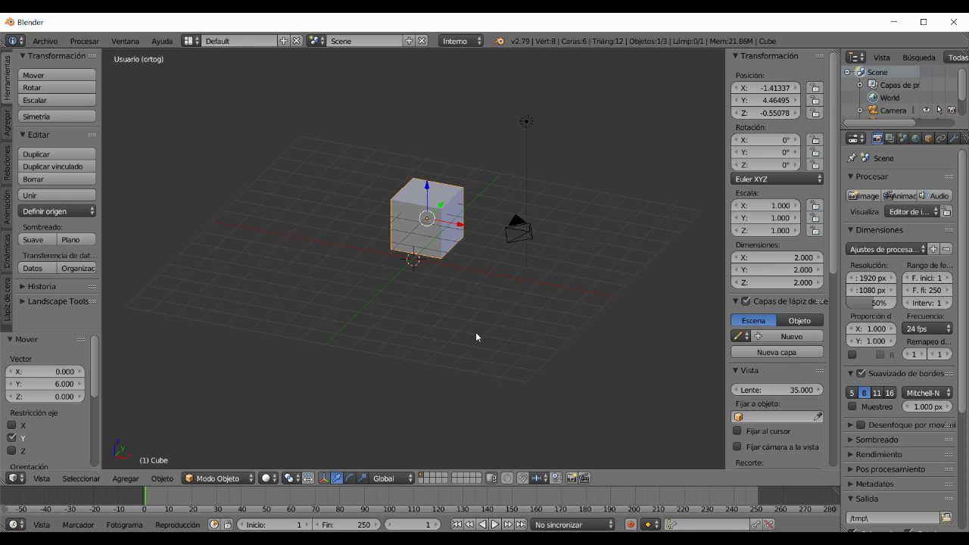
key("r")
key("x")
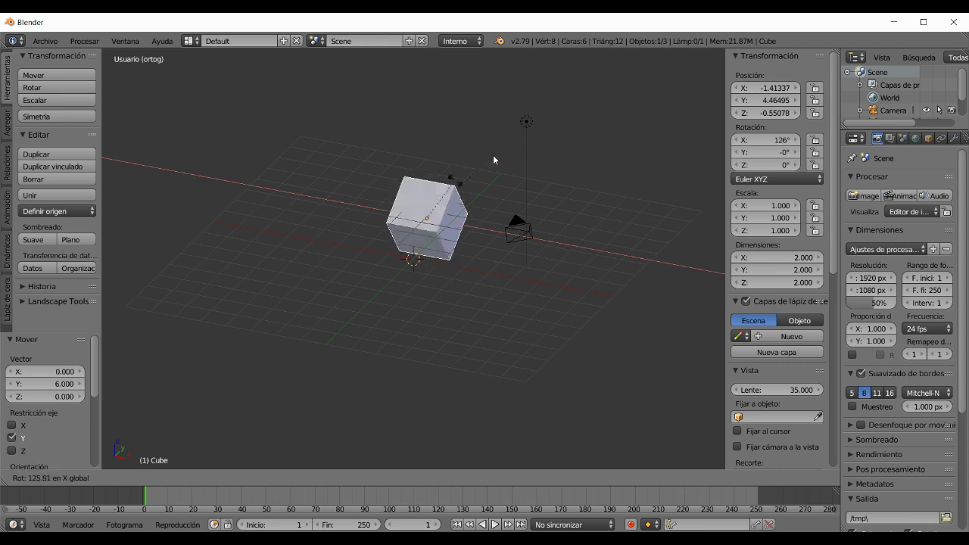
key("Escape")
key("r")
key("y")
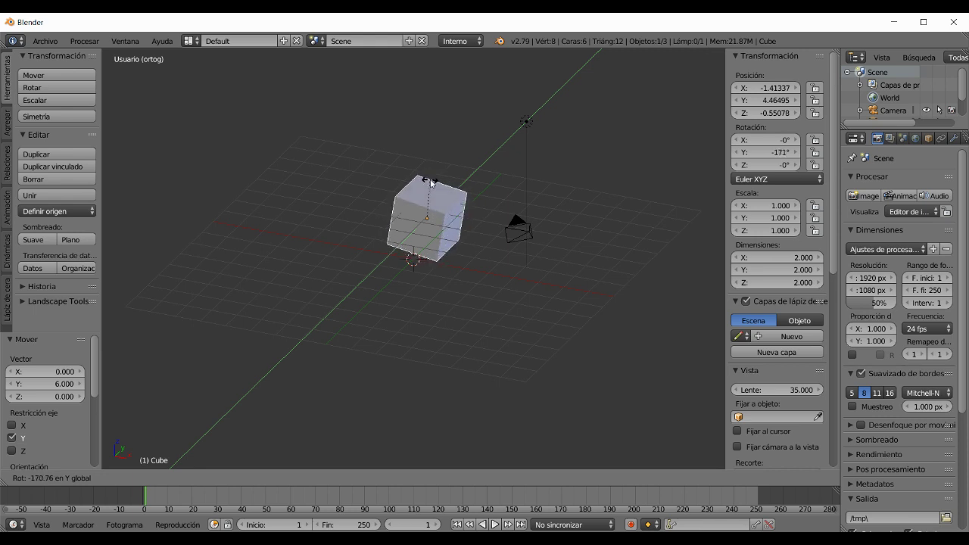
key("Escape")
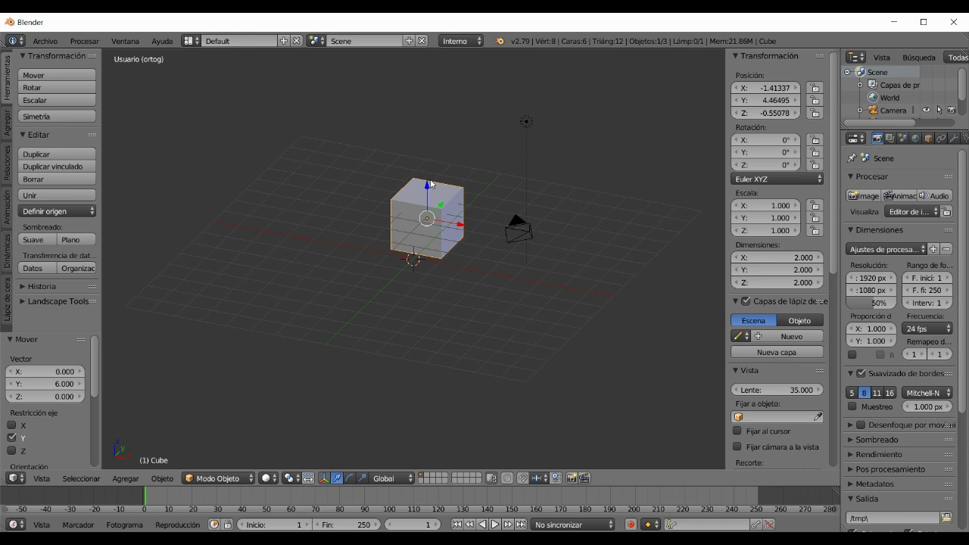
Rotate the cube 45° around the global Z axis.
key("r")
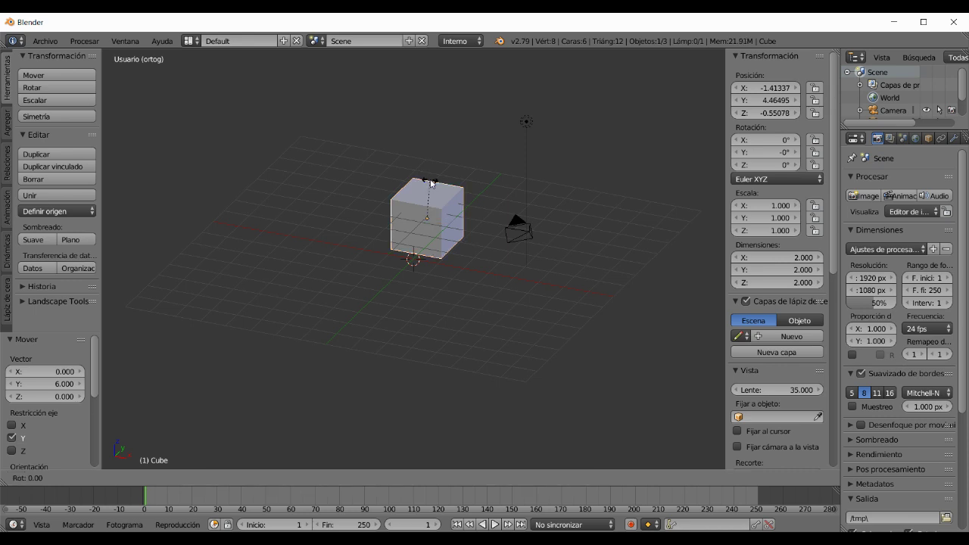
key("z")
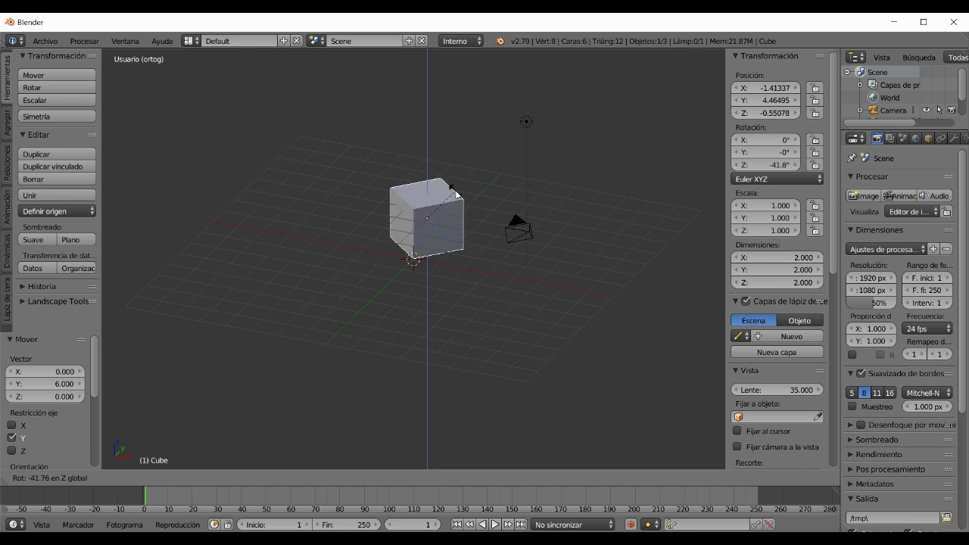
type("45")
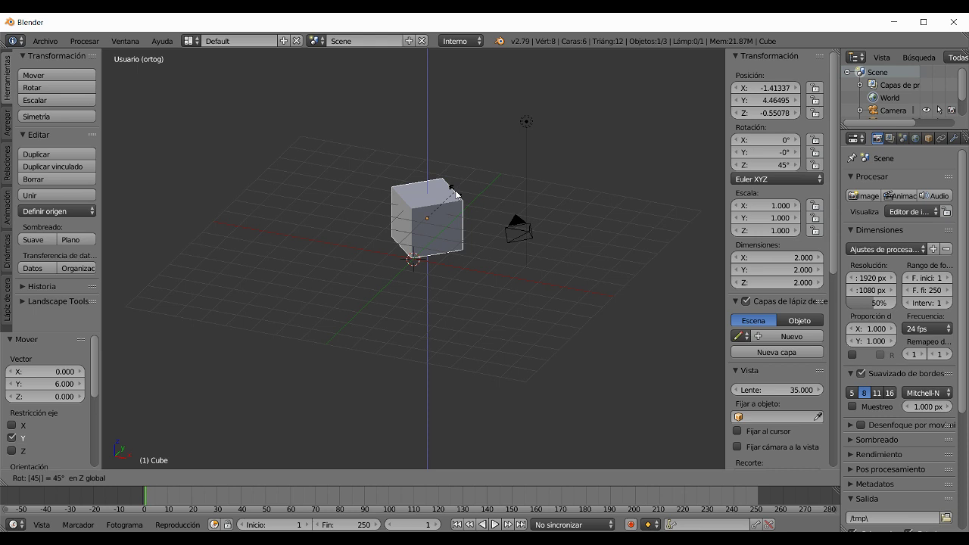
key("Return")
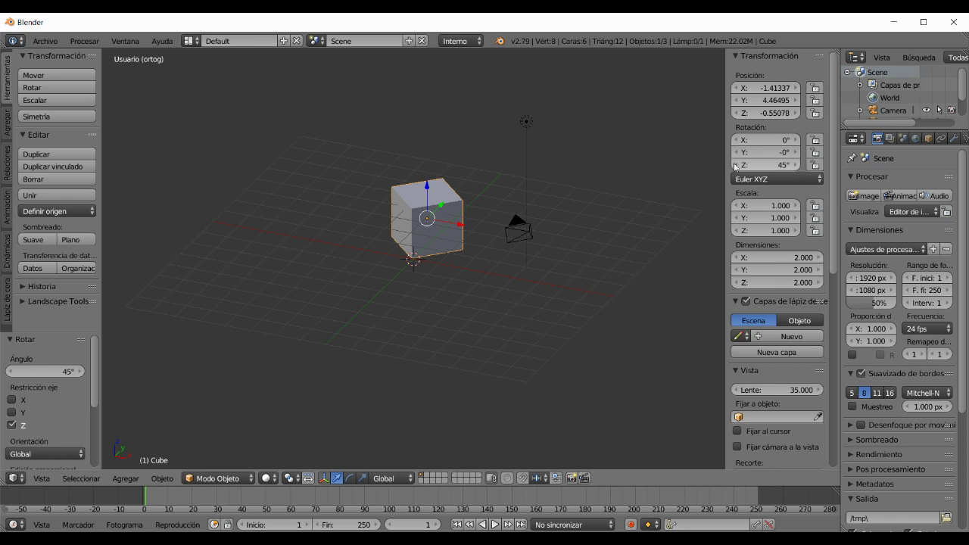
Set the cube's X rotation to 30° and its Y rotation to 10° in the transform properties.
left_click(776, 140)
type("30")
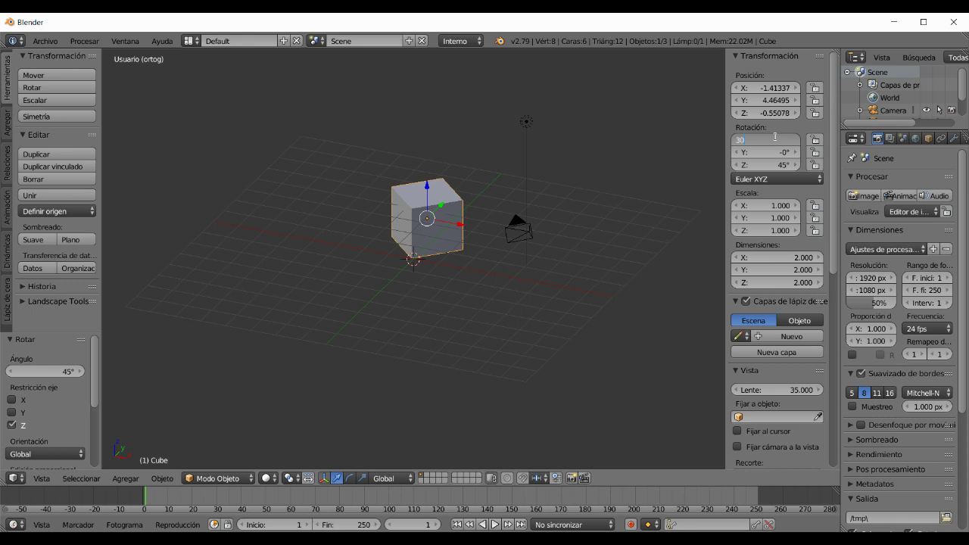
key("Return")
left_click(774, 152)
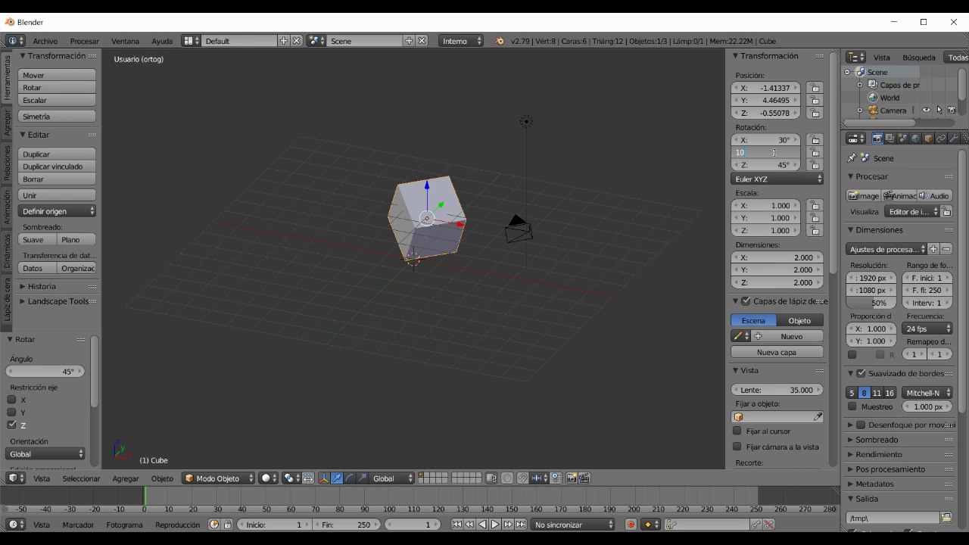
key("Return")
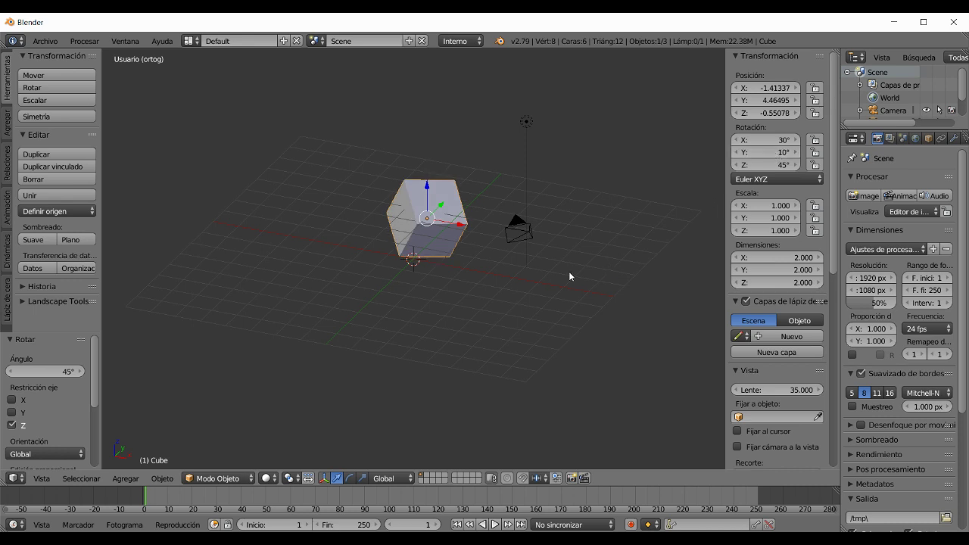
Try rotating the cube with the rotation manipulator, and then by about 91.5° around the global Z axis.
left_click(351, 479)
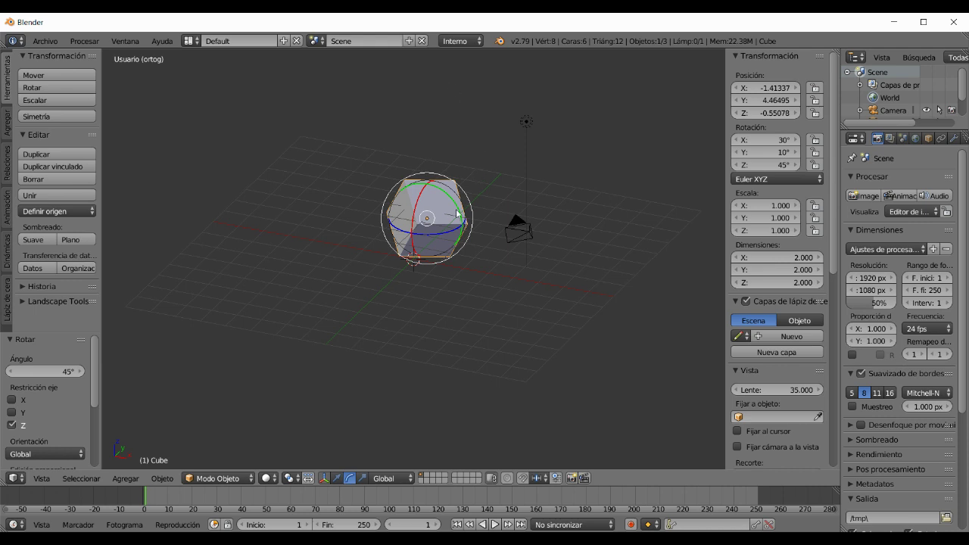
left_click_drag(423, 197, 466, 225)
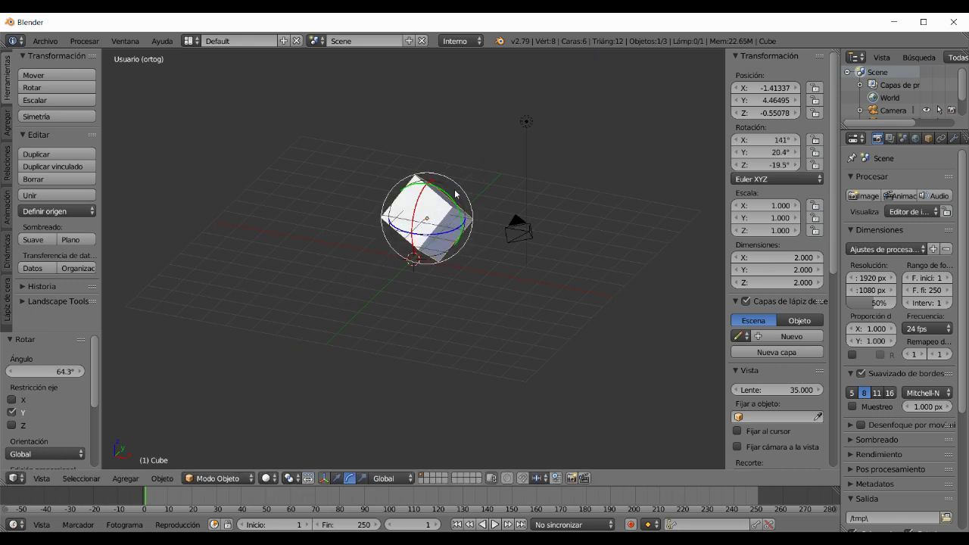
key("r")
key("z")
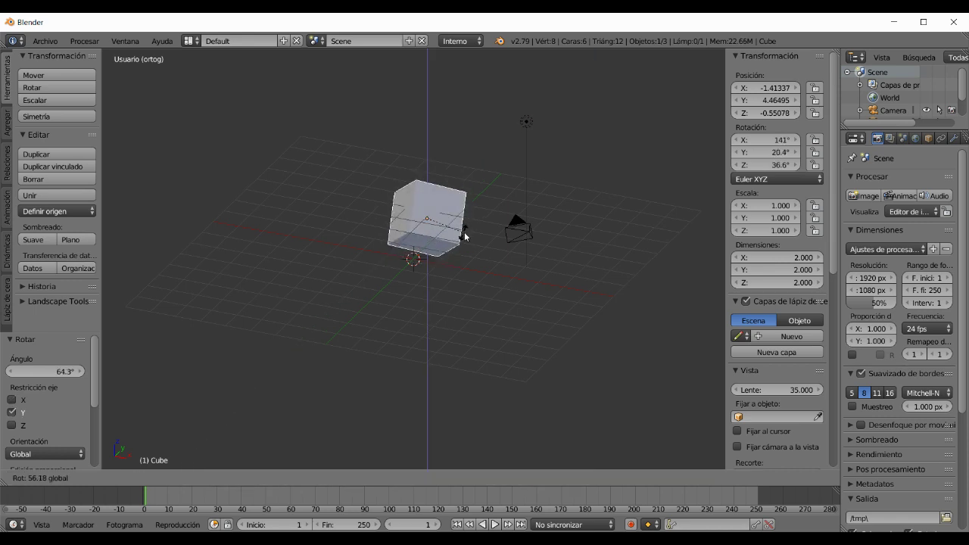
left_click(508, 196)
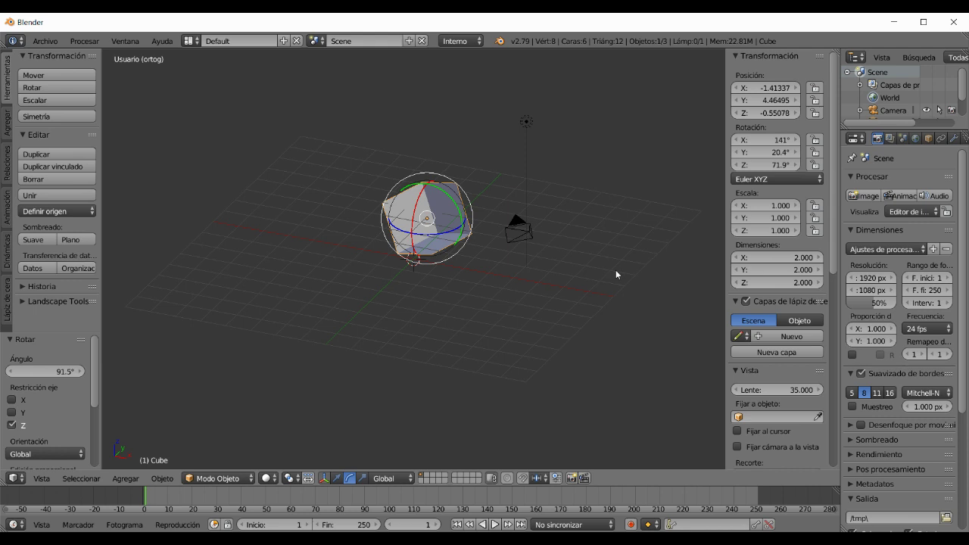
Set the cube's X, Y and Z rotation to 0° in the transform properties.
left_click(781, 144)
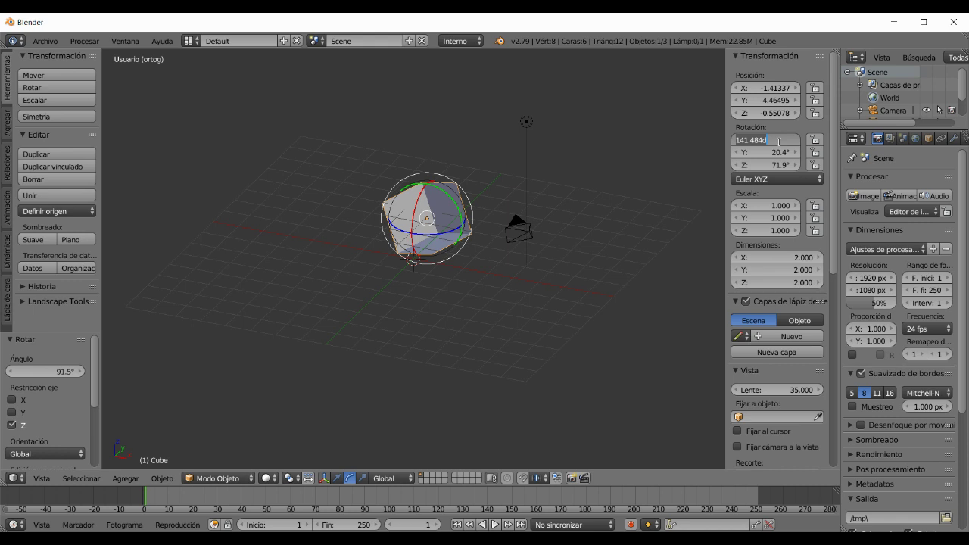
type("0")
key("Tab")
type("0")
key("Tab")
type("0")
key("Tab")
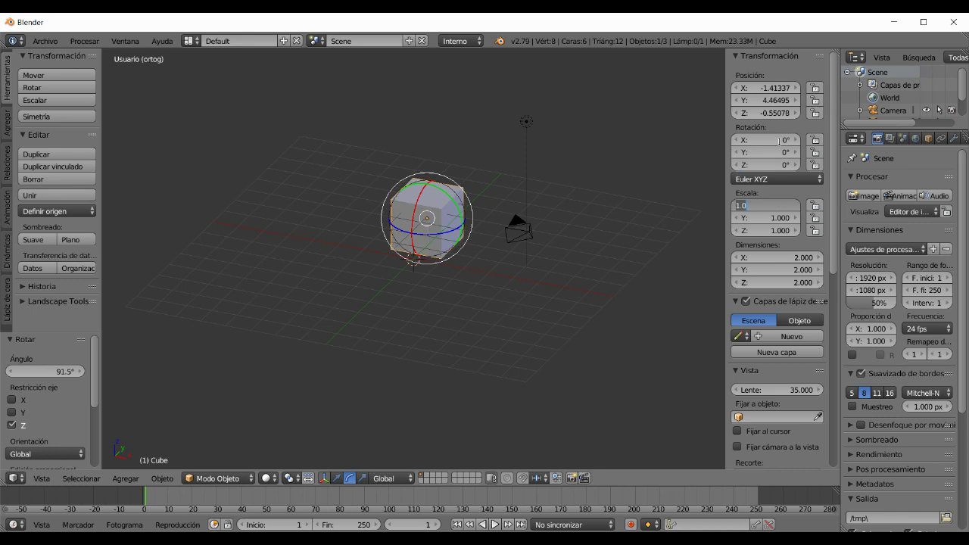
Switch to the scale manipulator and scale the cube uniformly by a factor of about 3.46.
left_click(365, 479)
left_click(363, 478)
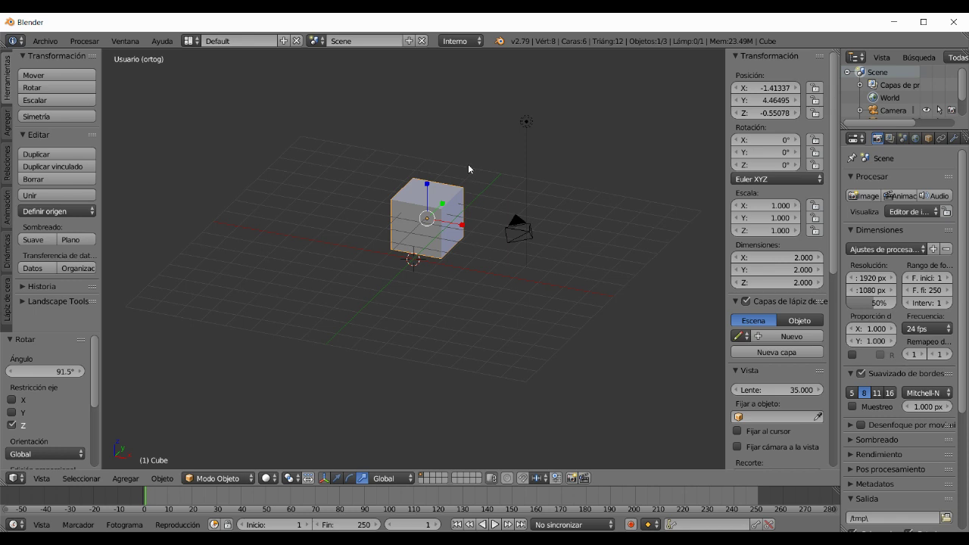
key("s")
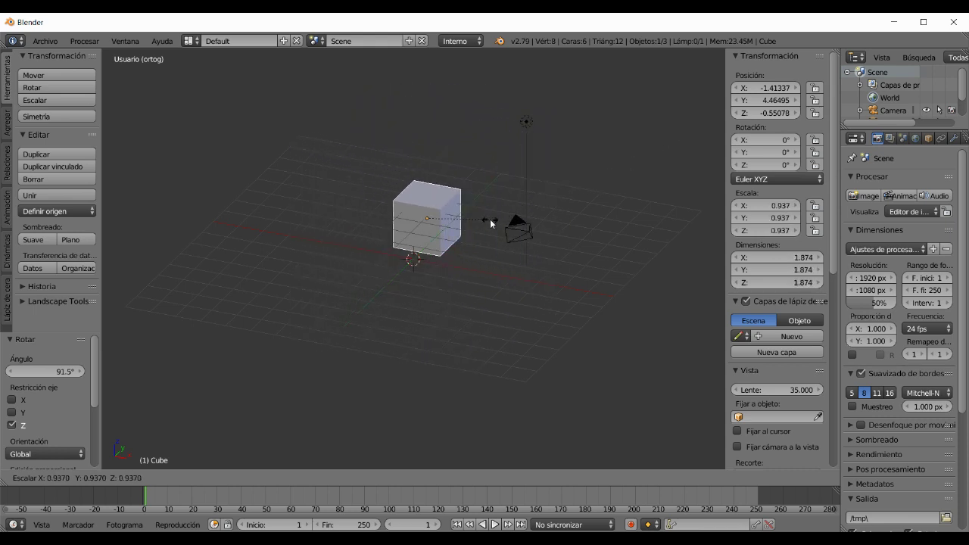
left_click(656, 173)
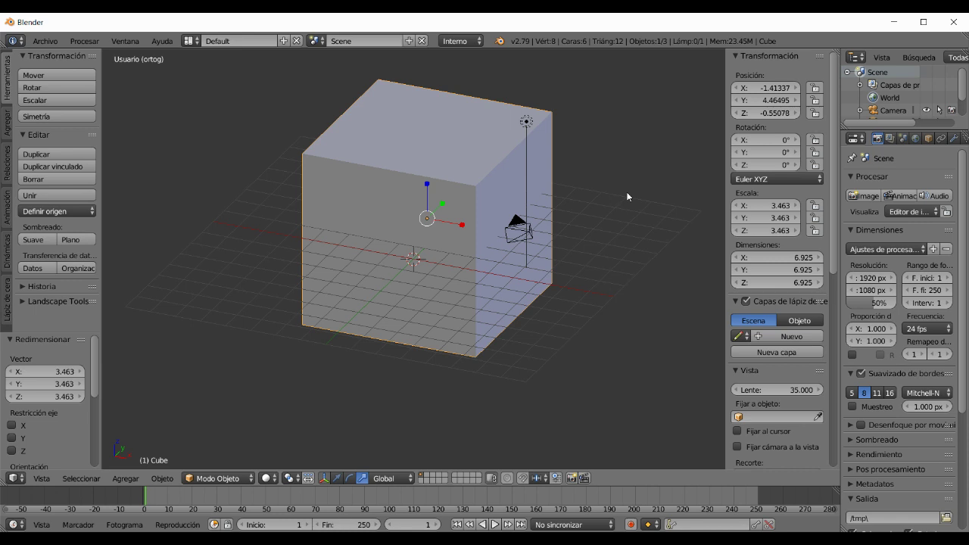
Scale the cube by about 0.34 along the global X axis and by about -0.5 along the global Y axis.
key("s")
key("x")
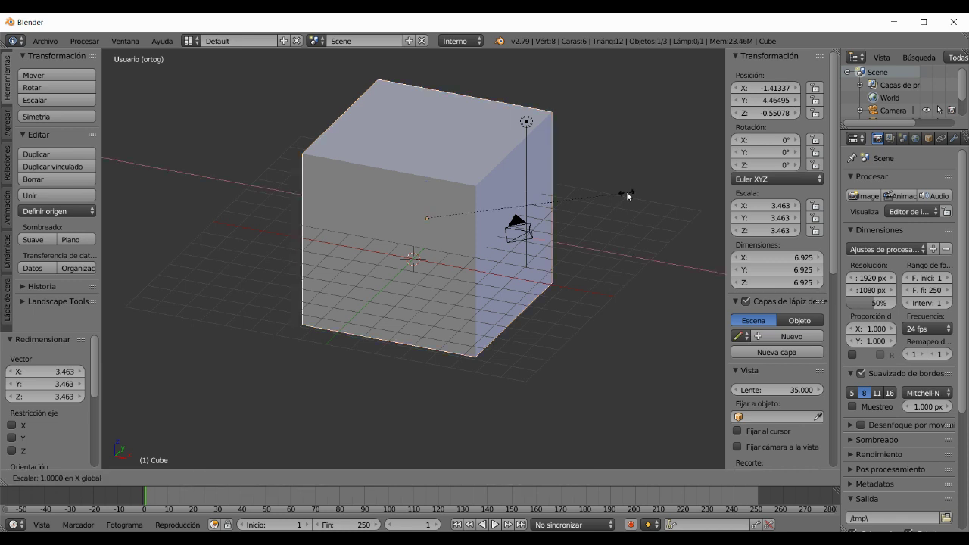
left_click(491, 191)
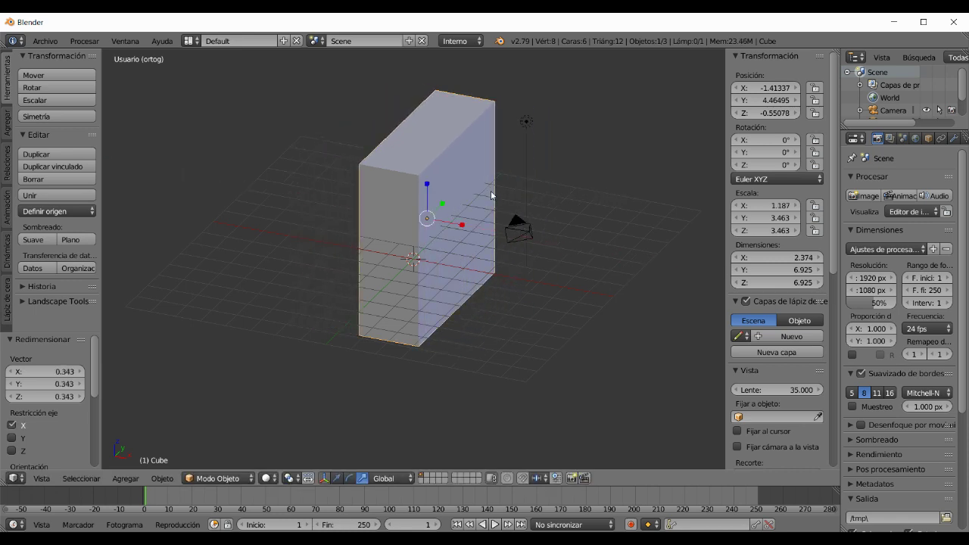
key("s")
key("y")
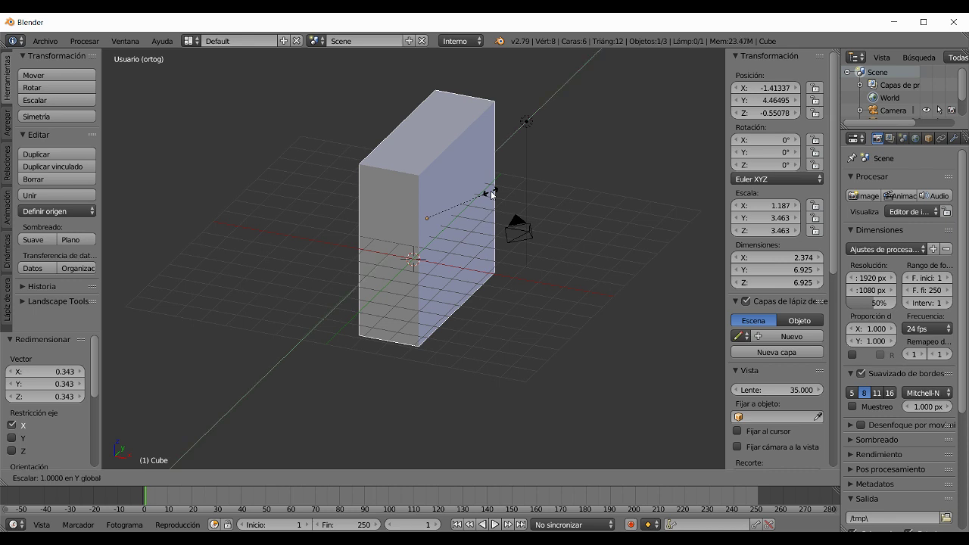
left_click(416, 251)
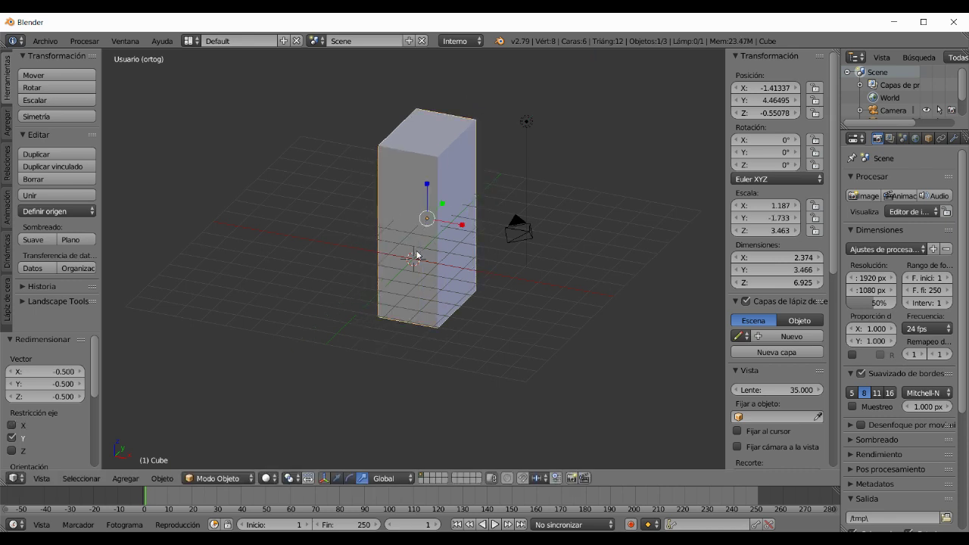
Scale the block by about 1.79 along the global Z axis.
key("s")
key("z")
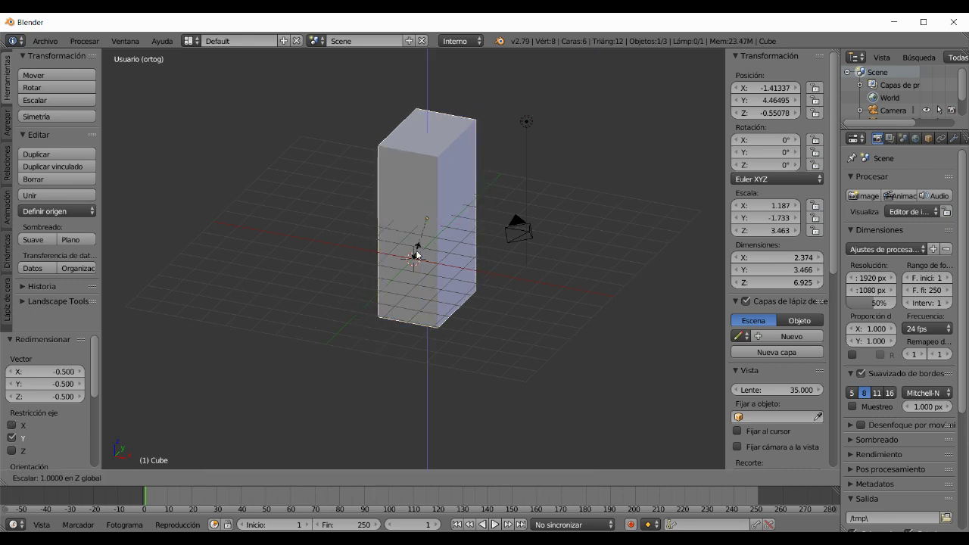
left_click(405, 278)
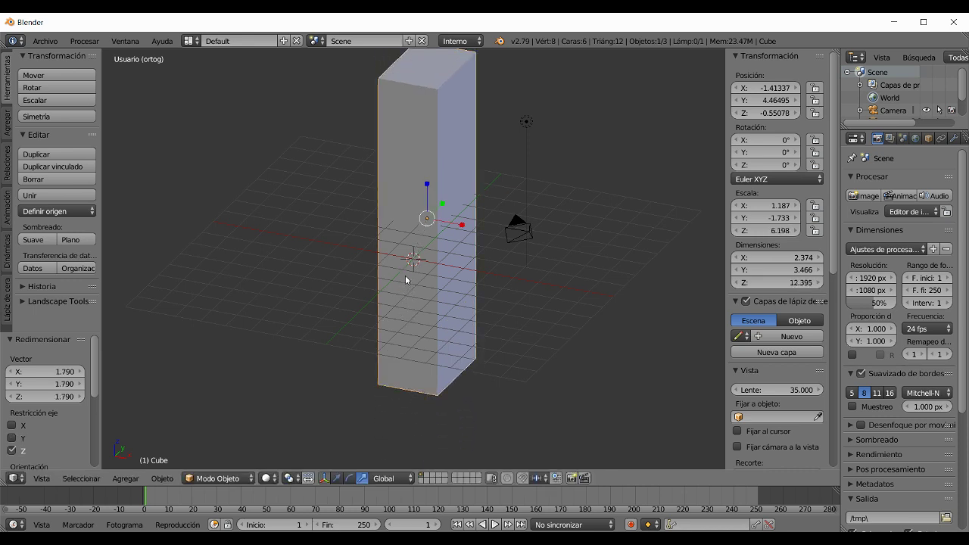
Set the block's scale to 0.2 in X, 1.8 in Y and 6 in Z in the transform properties.
middle_click_drag(468, 285, 490, 327)
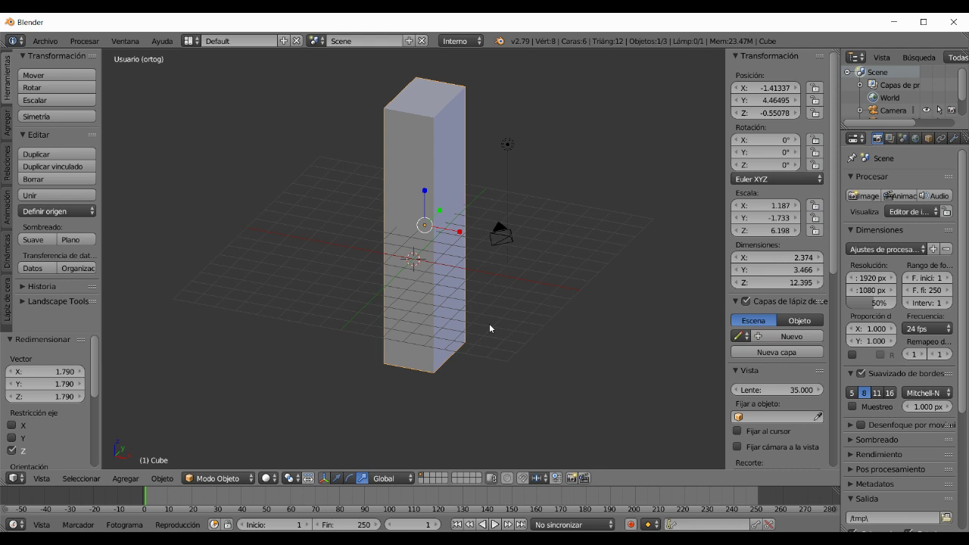
left_click(767, 206)
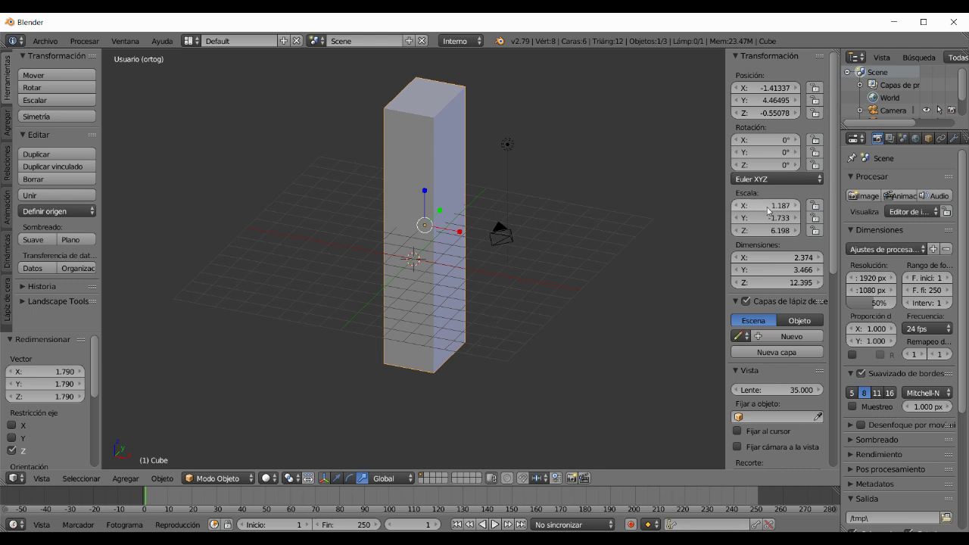
type("0")
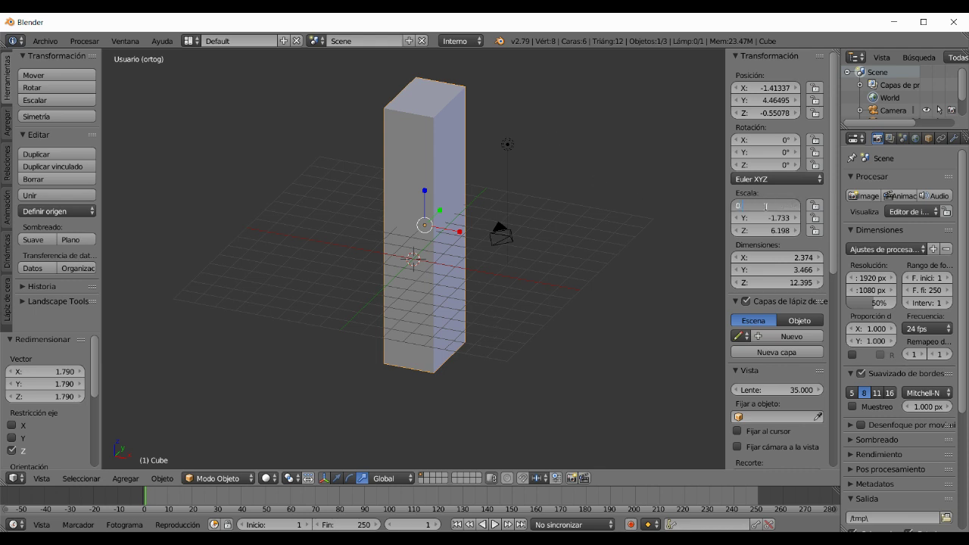
type(".2")
key("Return")
left_click(764, 216)
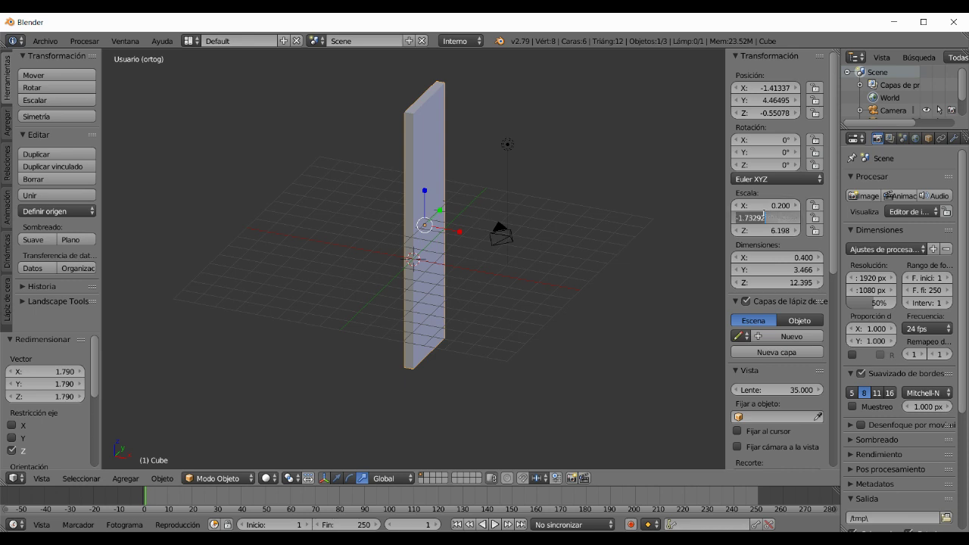
type("1.8")
key("Tab")
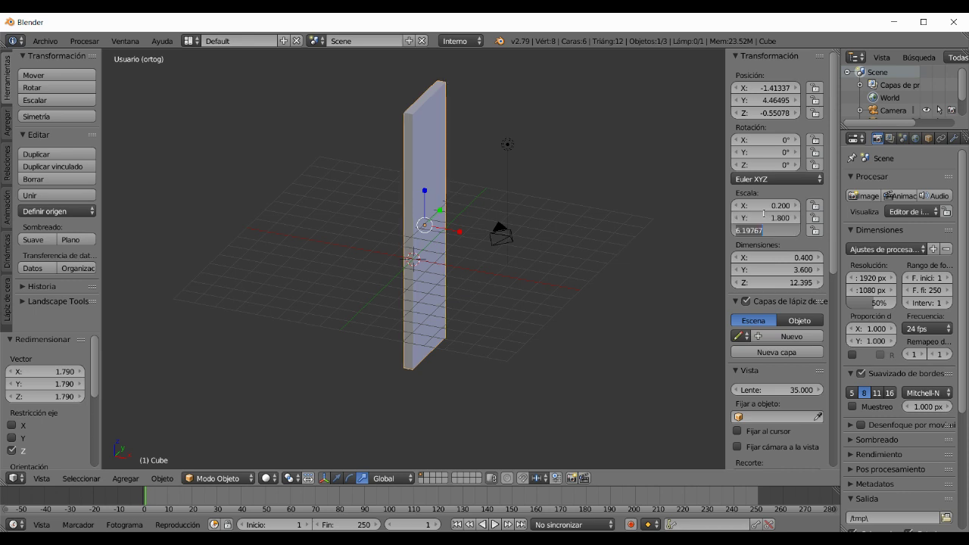
type("6")
key("Return")
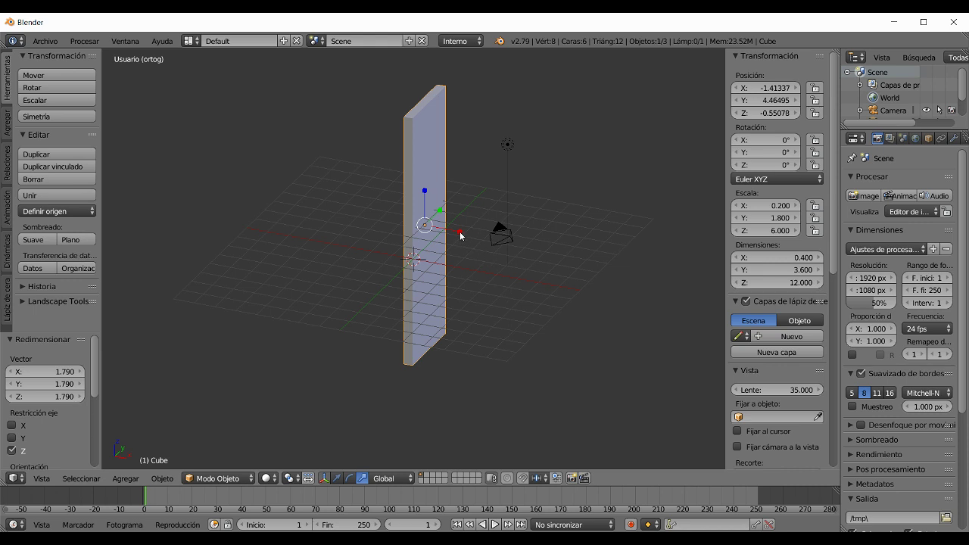
Scale the block with the manipulator handles to about 2.02 in X, 8.49 in Y and 1.33 in Z, and try the move, rotate and scale manipulators.
left_click_drag(460, 235, 241, 180)
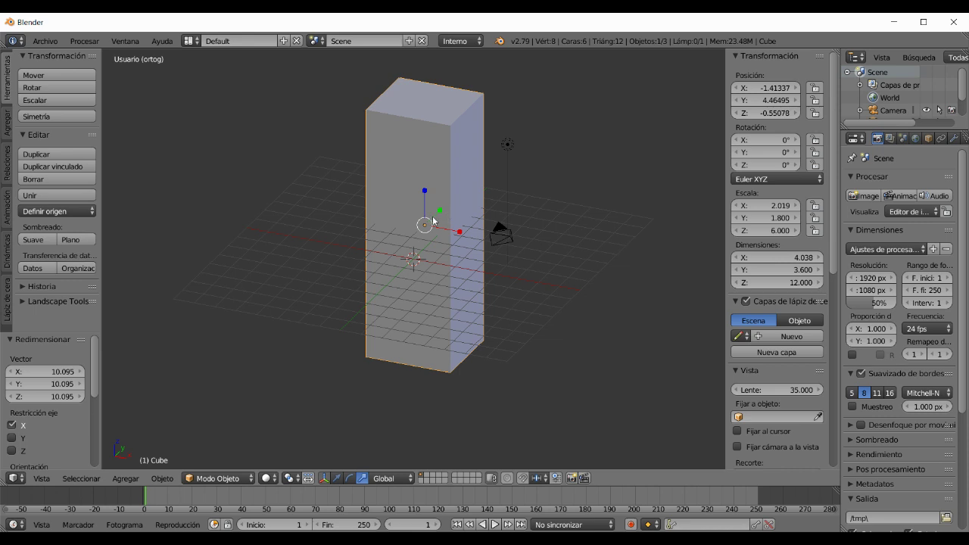
mouse_move(439, 212)
left_mouse_down()
mouse_move(442, 202)
mouse_move(412, 202)
mouse_move(425, 217)
left_mouse_up()
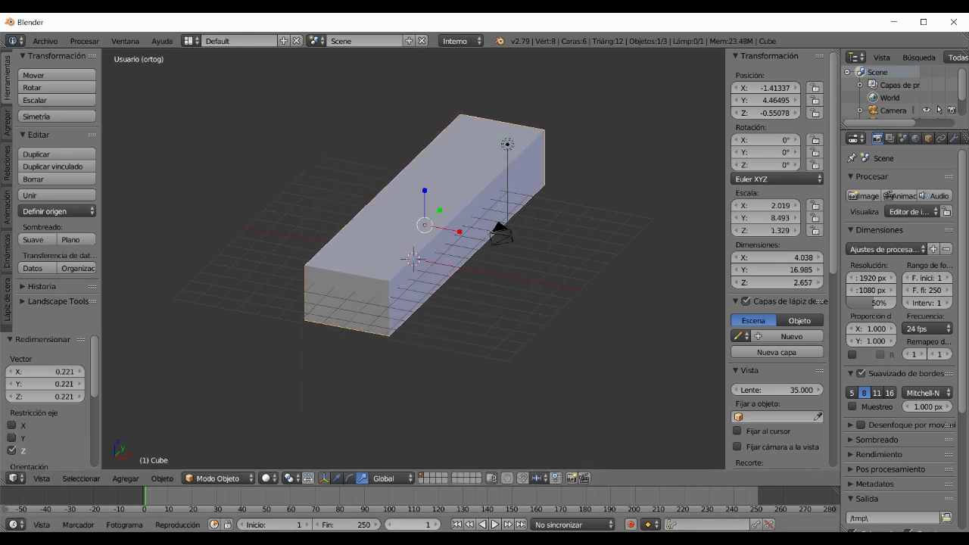
left_click(334, 480)
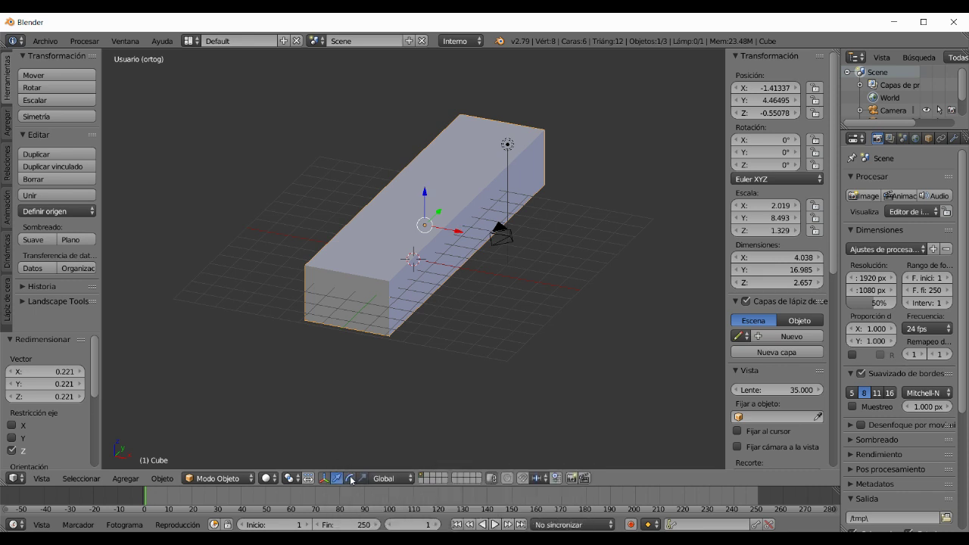
left_click(350, 478)
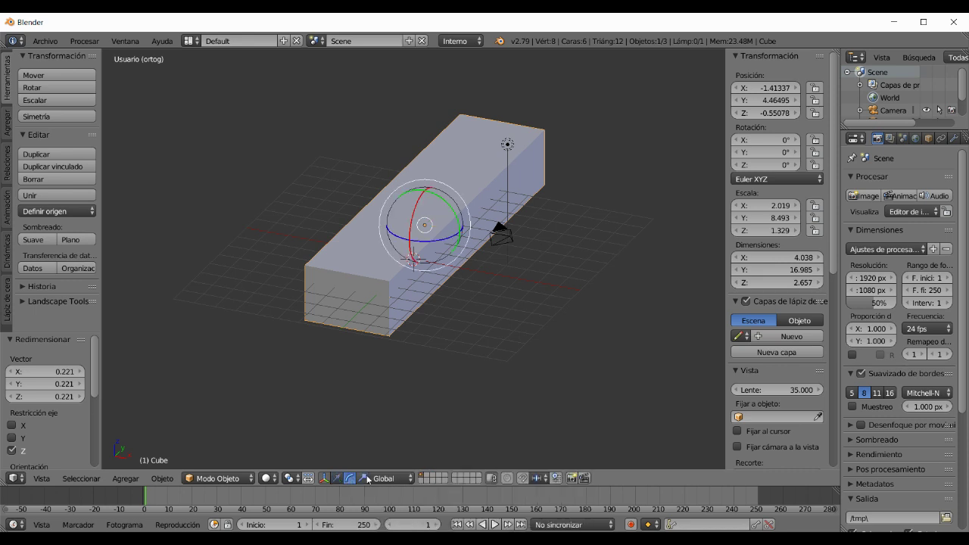
left_click(364, 478)
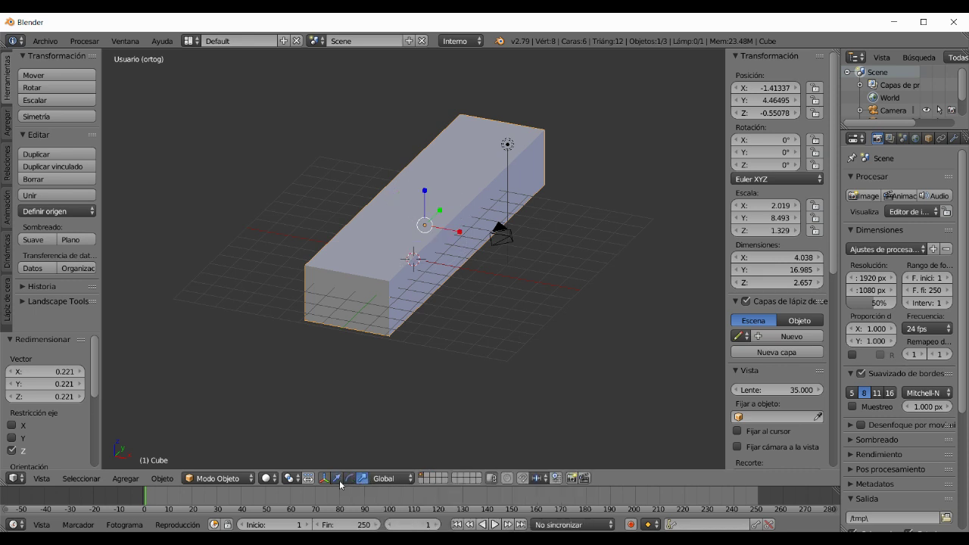
Set the block's X, Y and Z scale to 1 in the transform properties.
left_click(768, 206)
type("1")
key("Tab")
type("1")
key("Tab")
type("1")
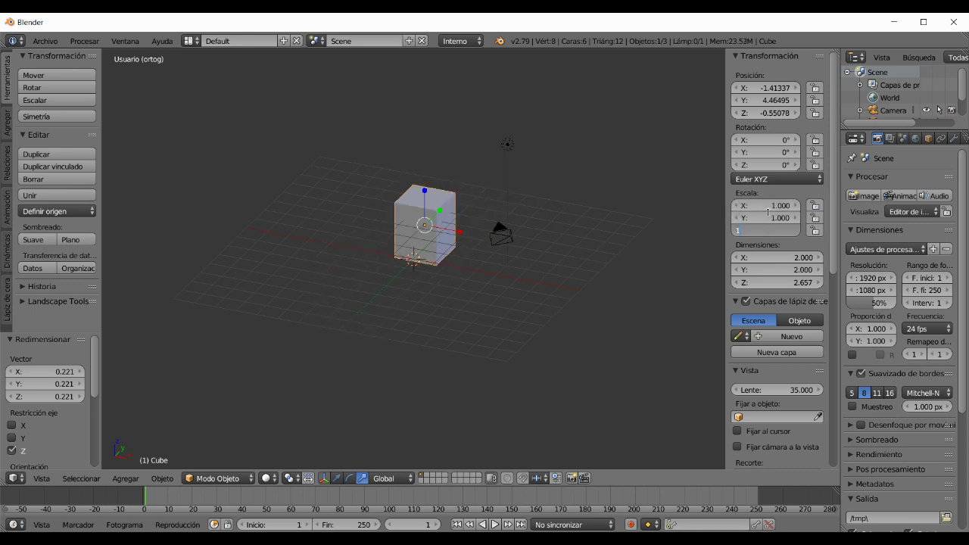
key("Return")
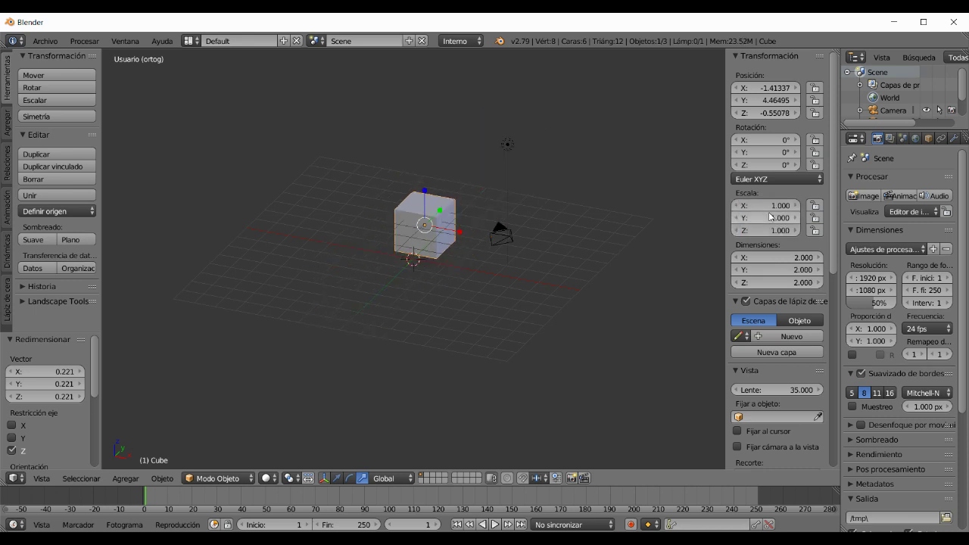
Rotate the cube with the rotation manipulator by about 40.9° around the Y axis and 36.8° around the Z axis.
left_click(349, 478)
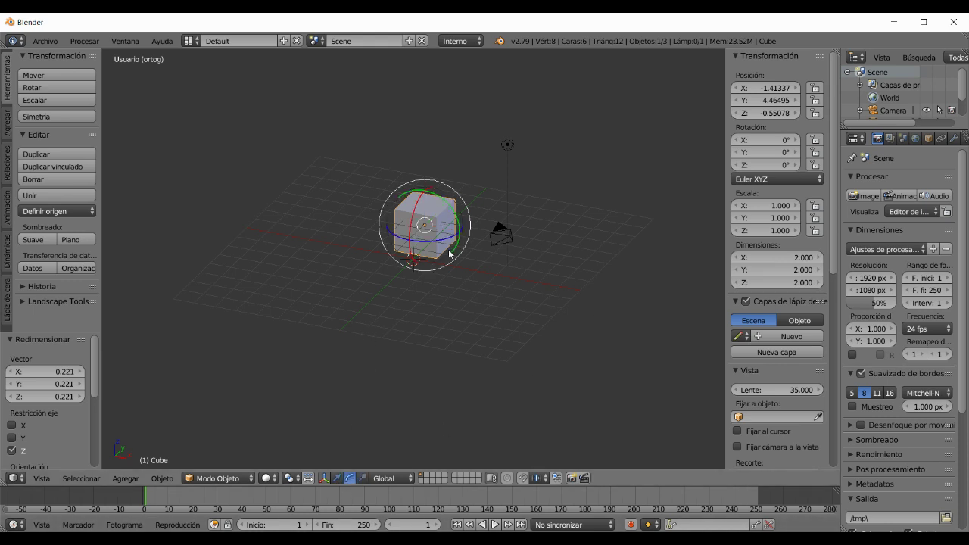
scroll(419, 247, "up", 2)
left_click_drag(457, 195, 446, 231)
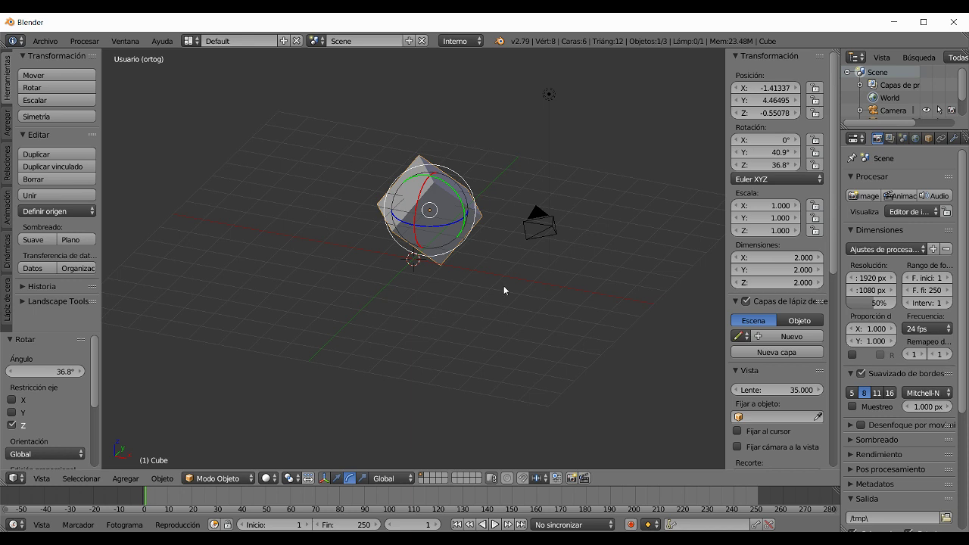
Isolate the rotated cube in local view and hide the transform manipulator.
key("KP_Divide")
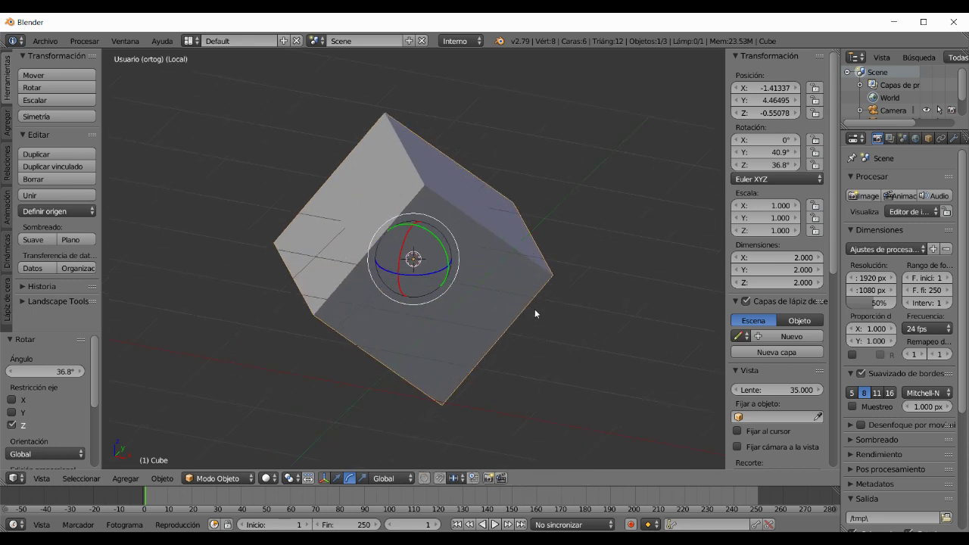
left_click(324, 477)
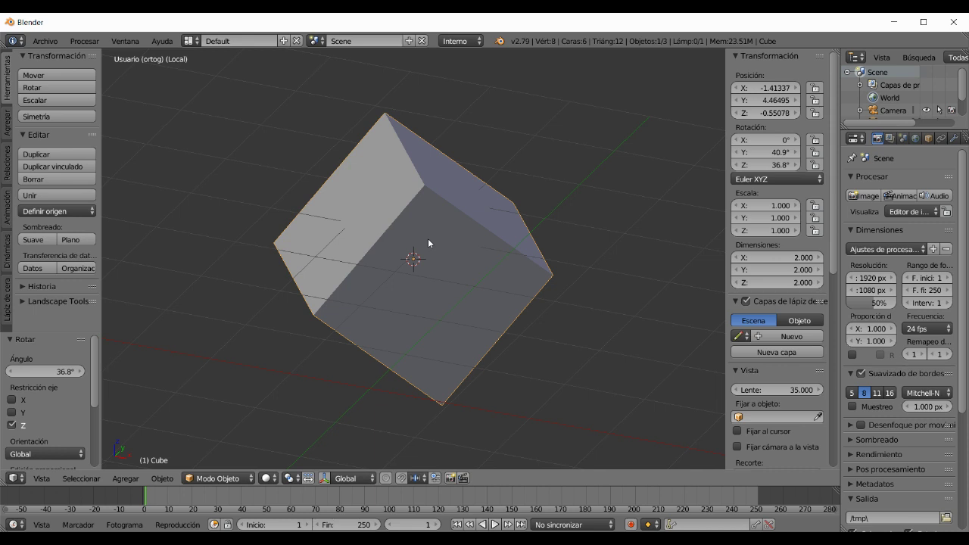
Try rotating the isolated cube around the global Z axis.
key("r")
key("z")
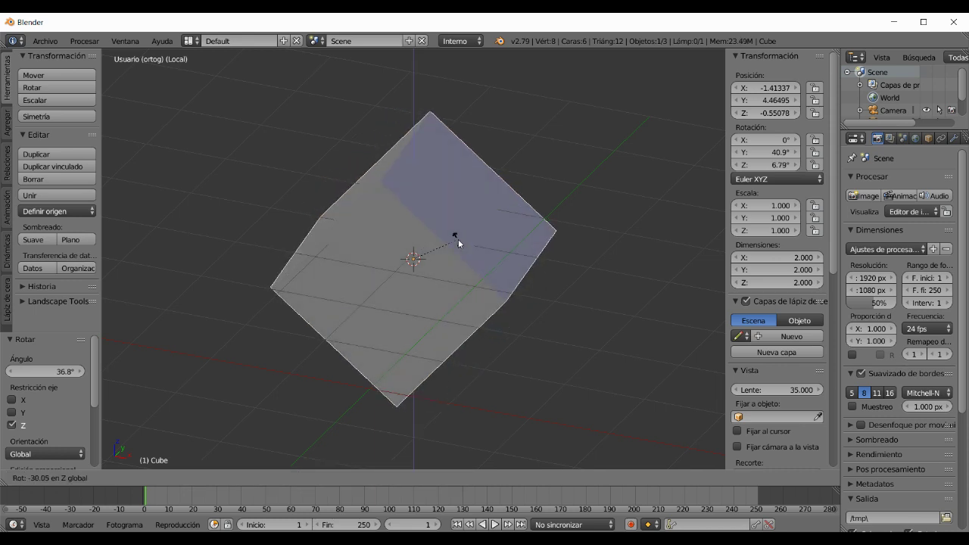
key("Escape")
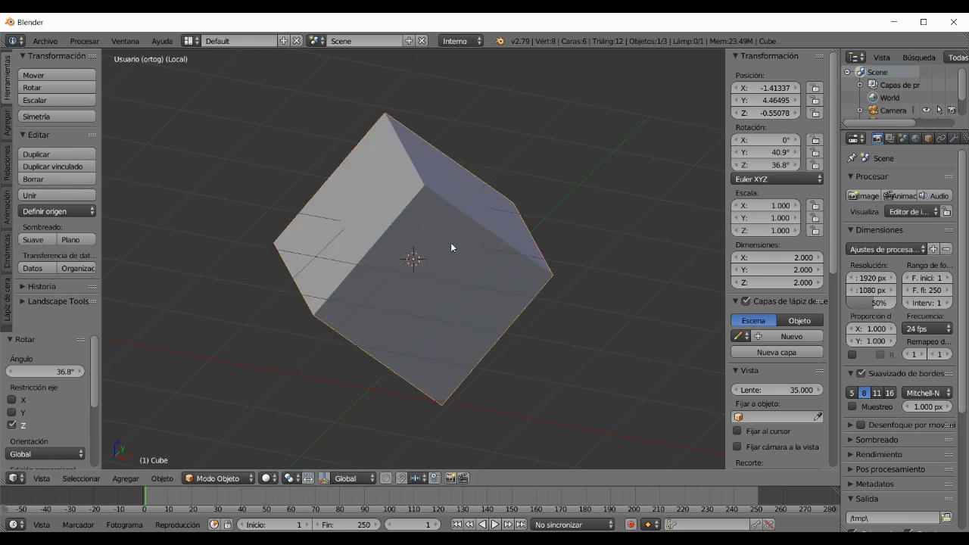
Rotate the cube about 665° around its local Z axis and about -285° around its local X axis.
key("r")
key("z")
key("z")
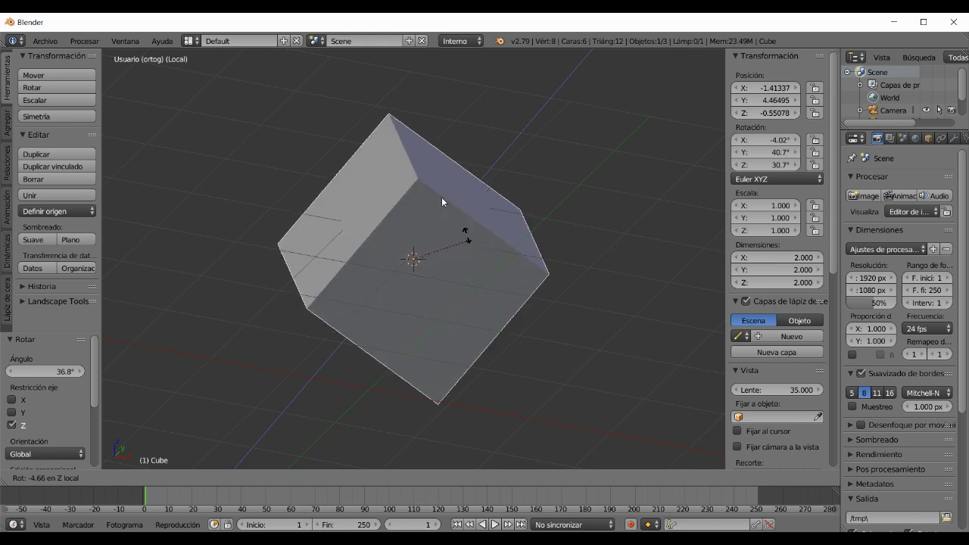
left_click(445, 278)
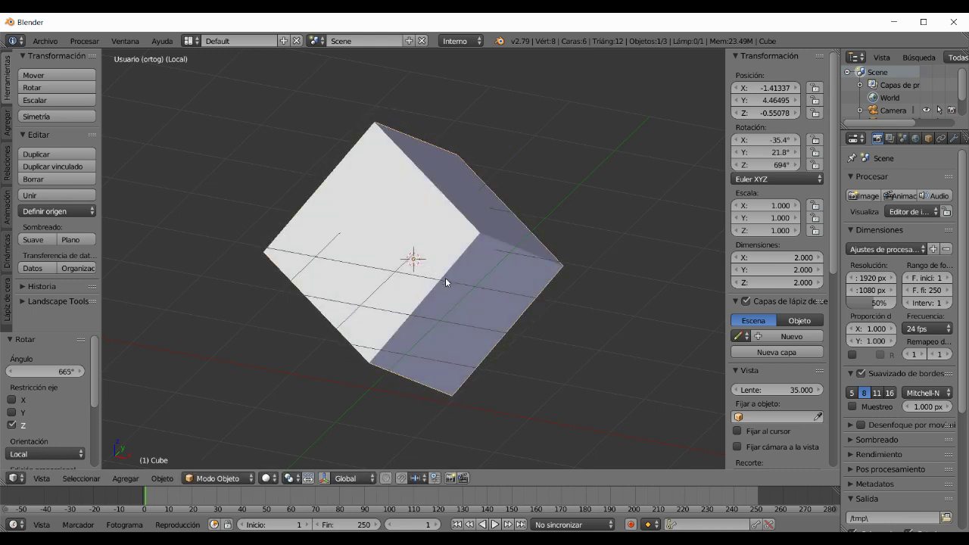
key("r")
key("x")
key("x")
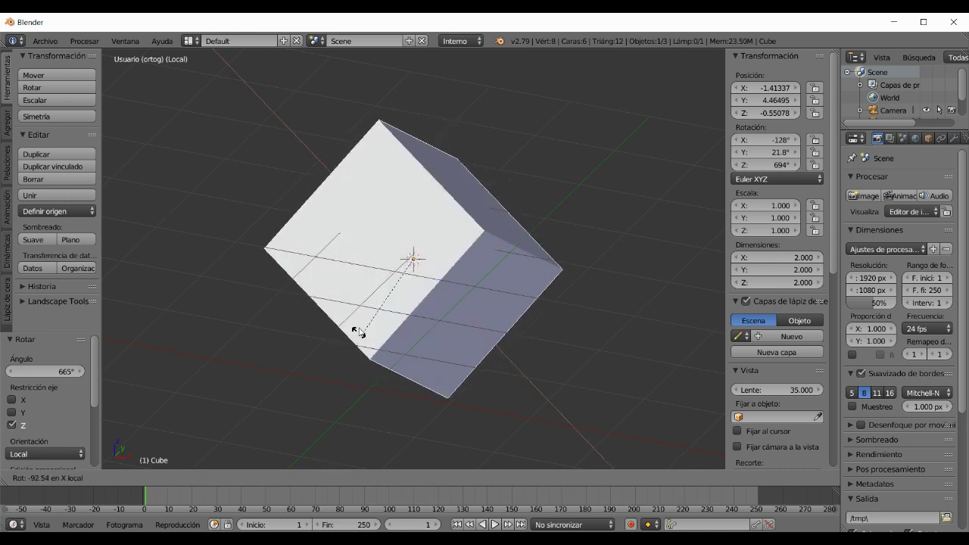
left_click(459, 224)
Toggle the cube's local view off and on several times, finishing in the full scene view with the camera and lamp.
scroll(481, 253, "down", 4)
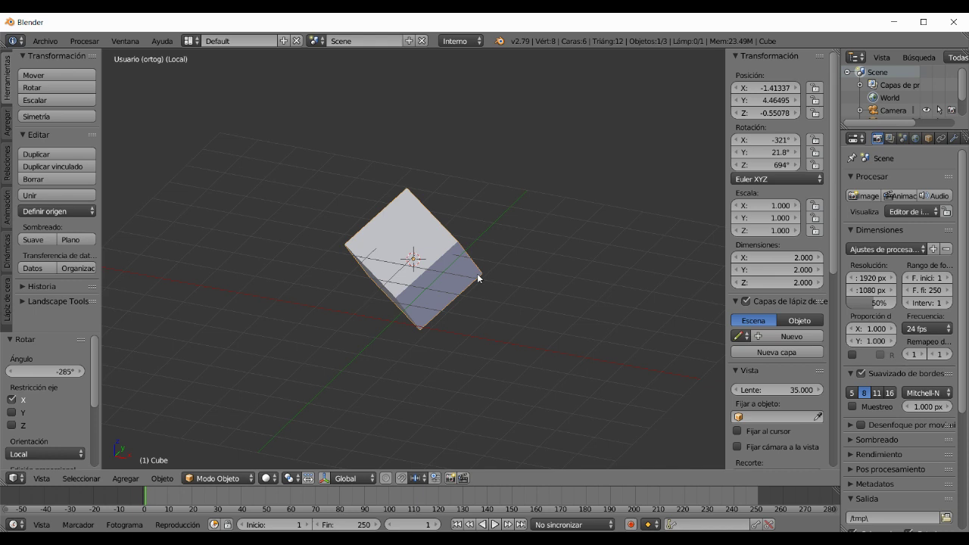
key("KP_Divide")
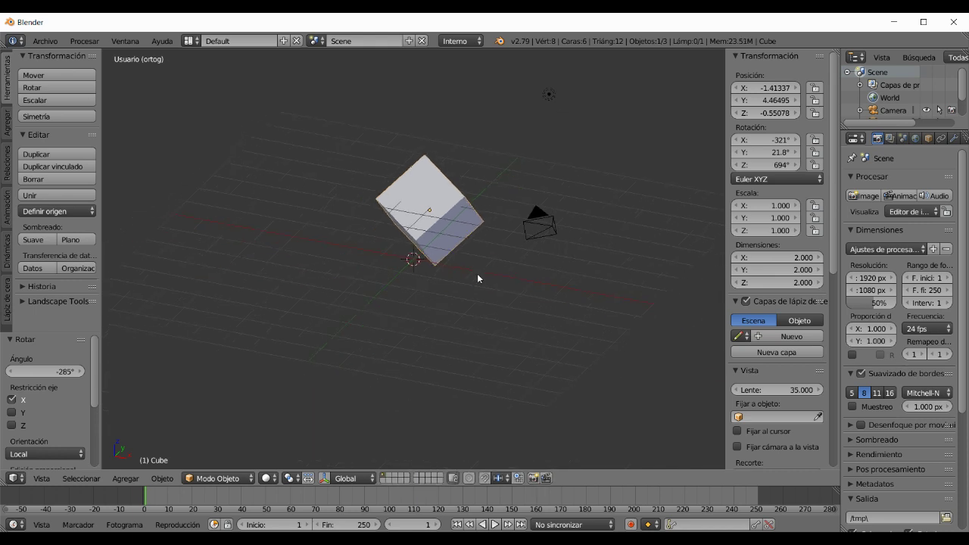
key("KP_Divide")
key("KP_Divide")
key("KP_Divide")
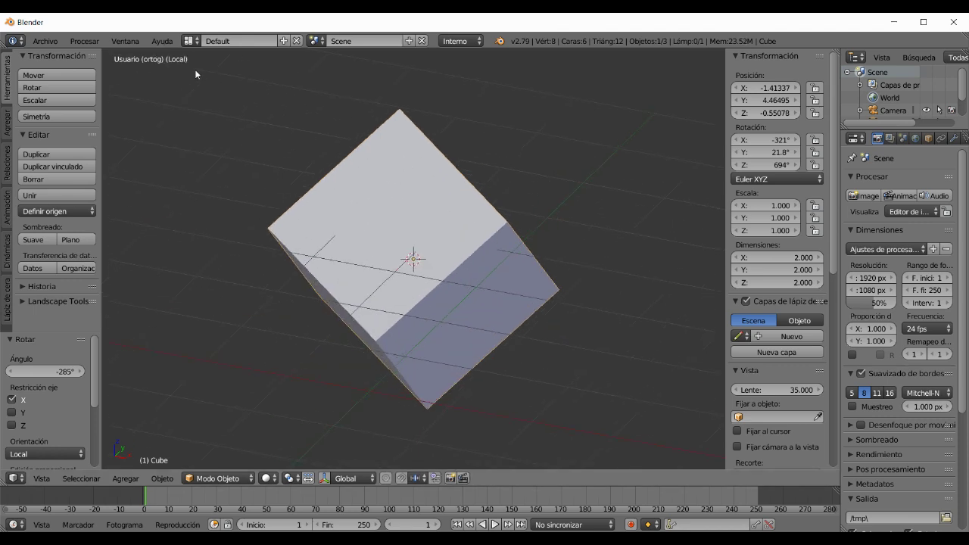
key("KP_Divide")
key("KP_Divide")
key("KP_Divide")
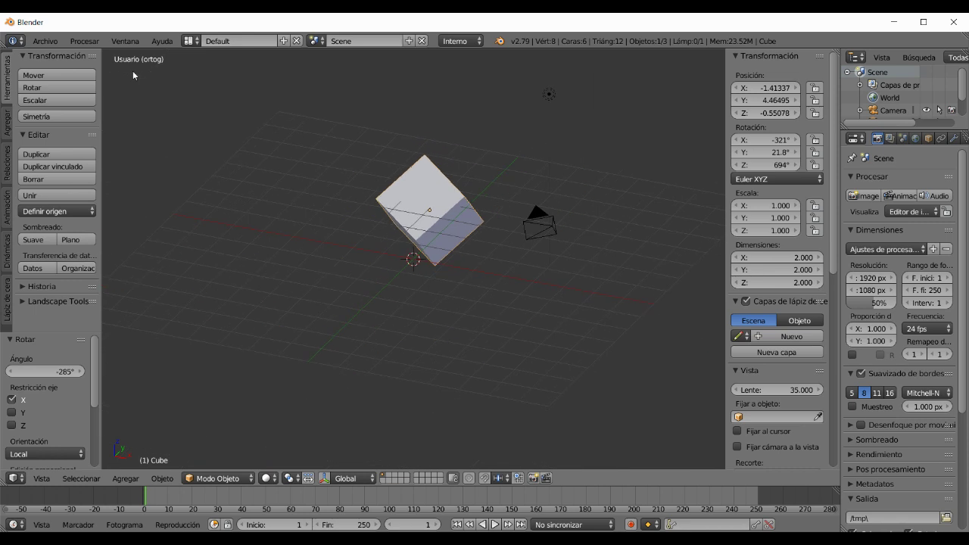